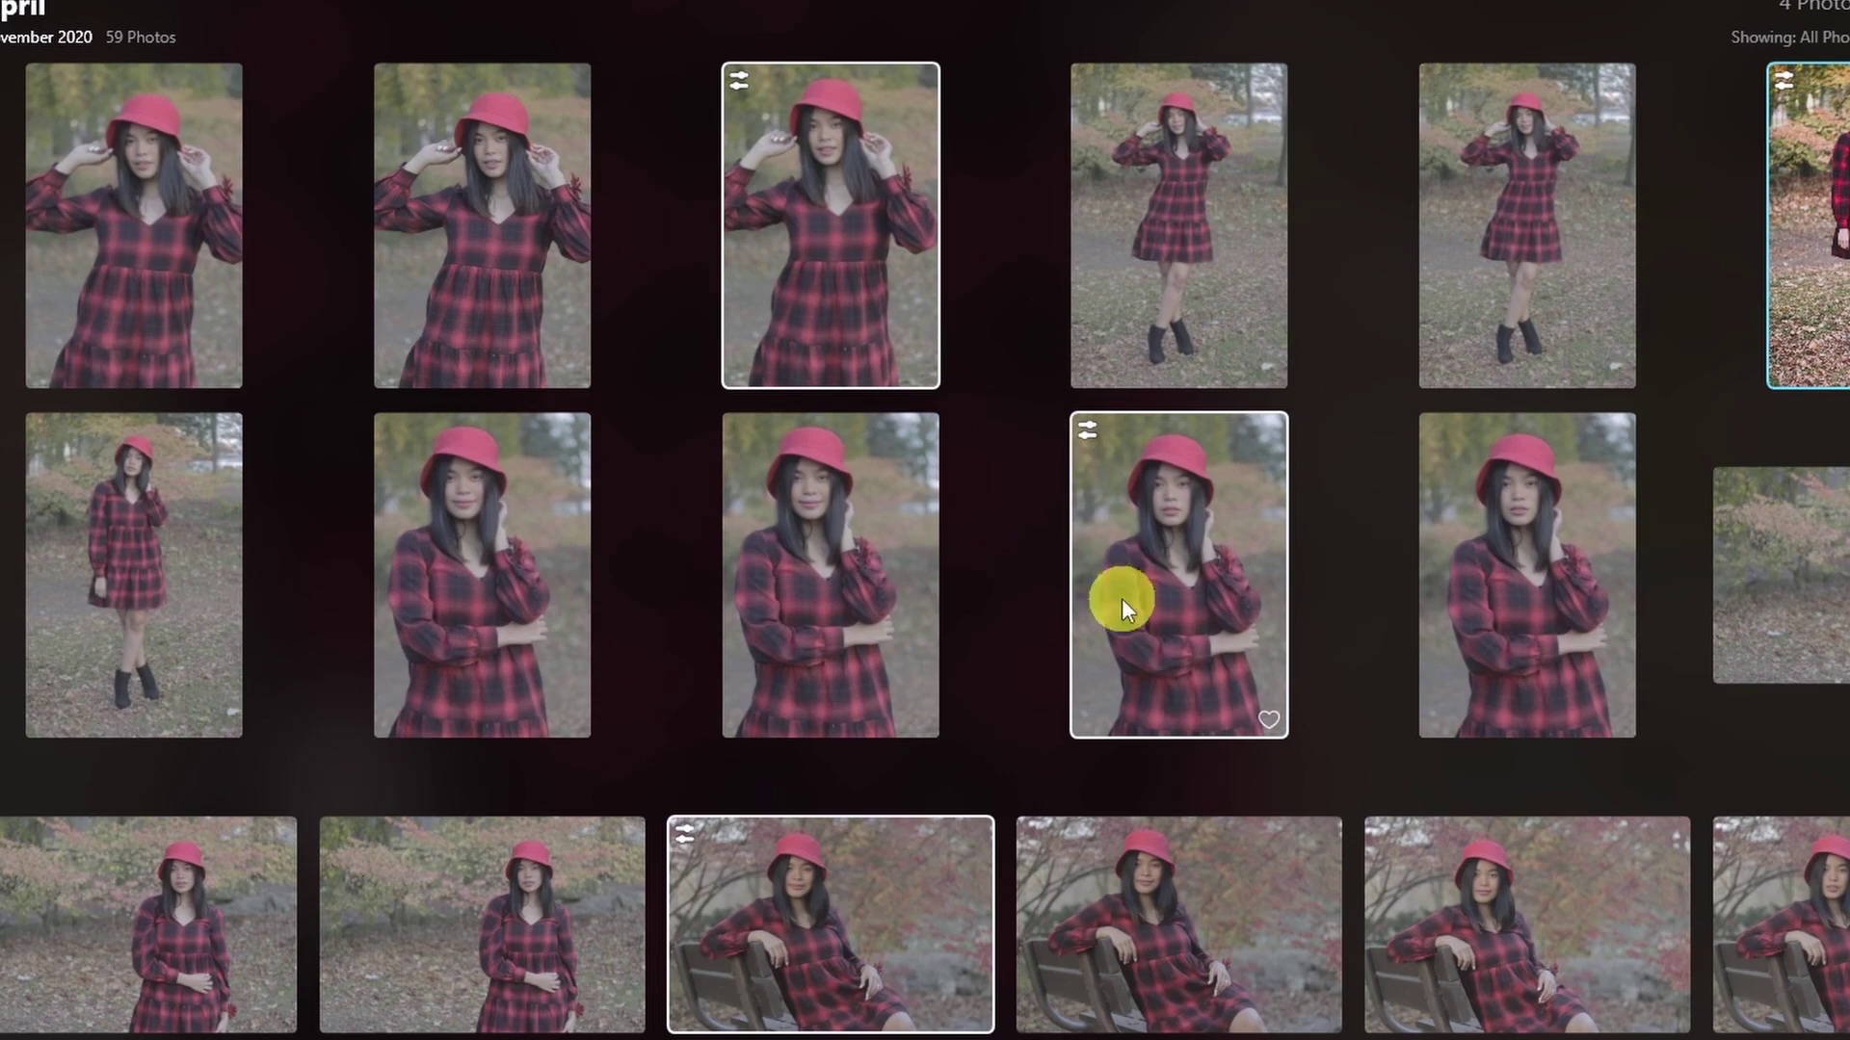
Step: Open the standing portrait in the red plaid dress in the Edit workspace
ctrl+click(834, 894)
key(ctrl+shift+v)
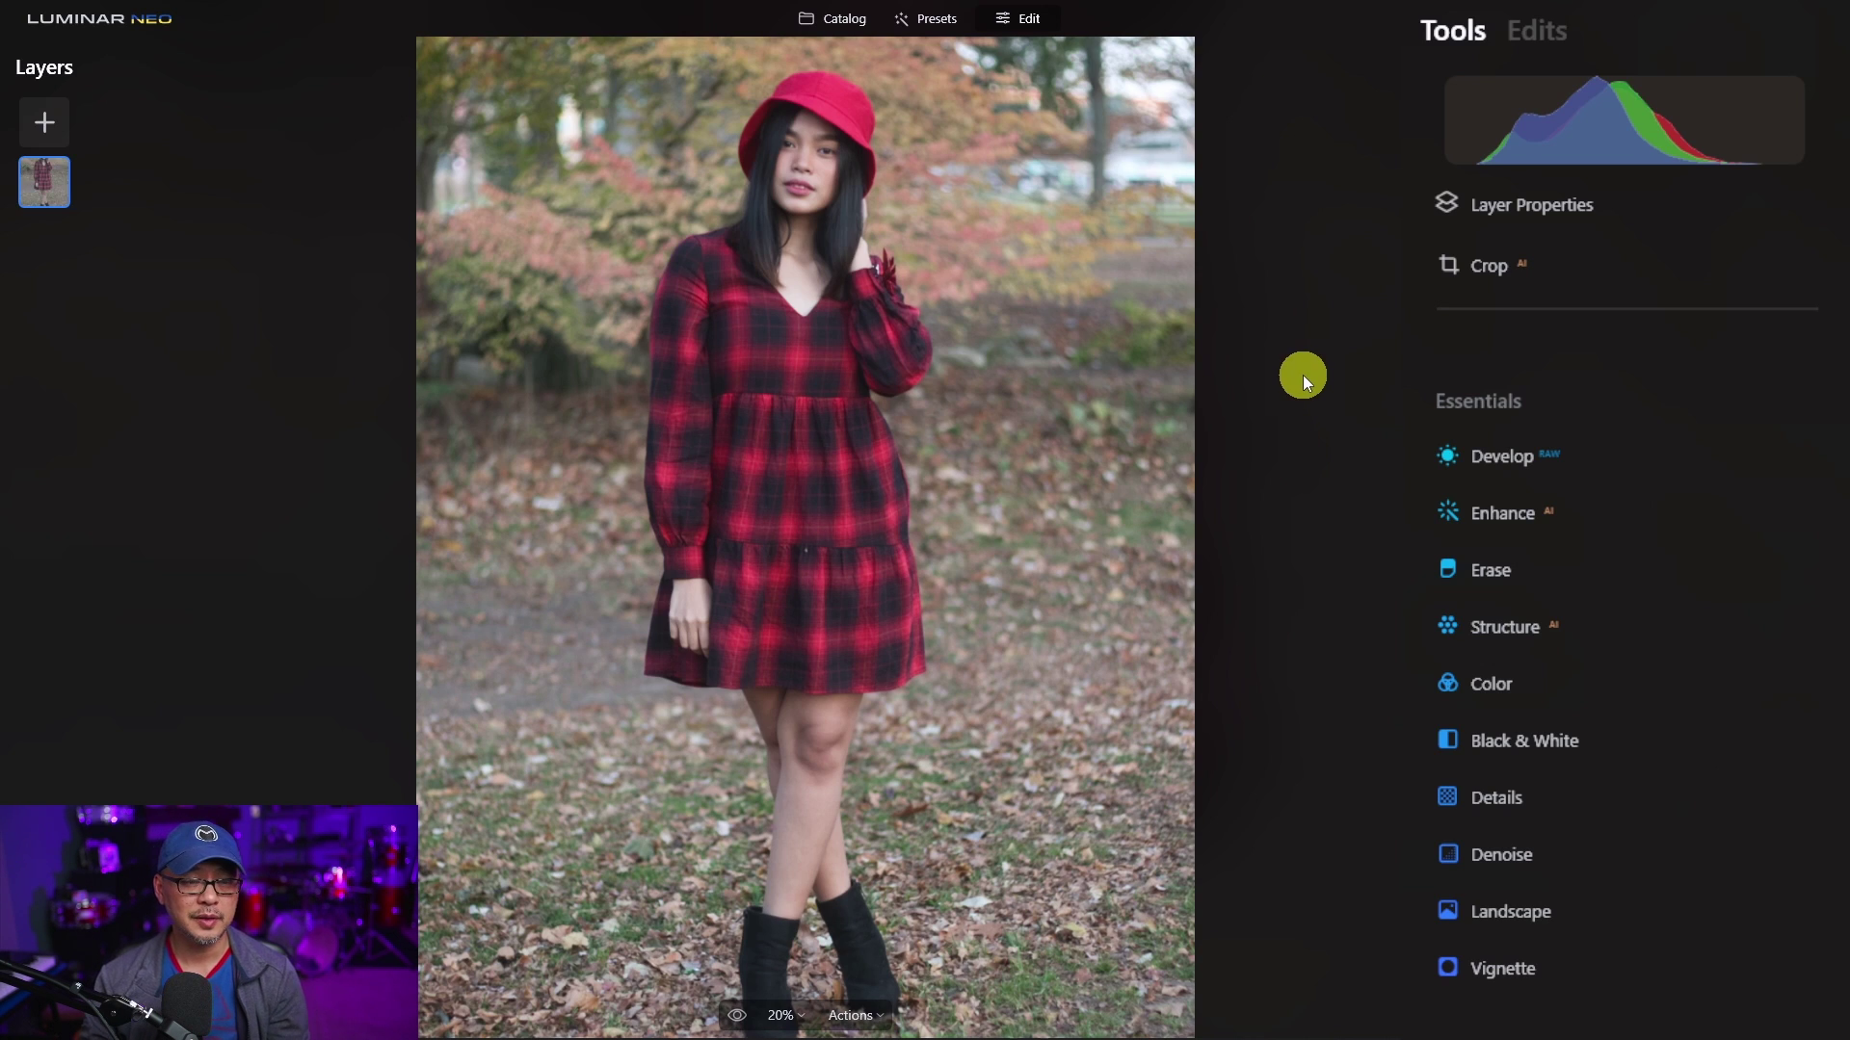
Step: Apply the April Fall TP preset from My Presets to the standing portrait
click(939, 21)
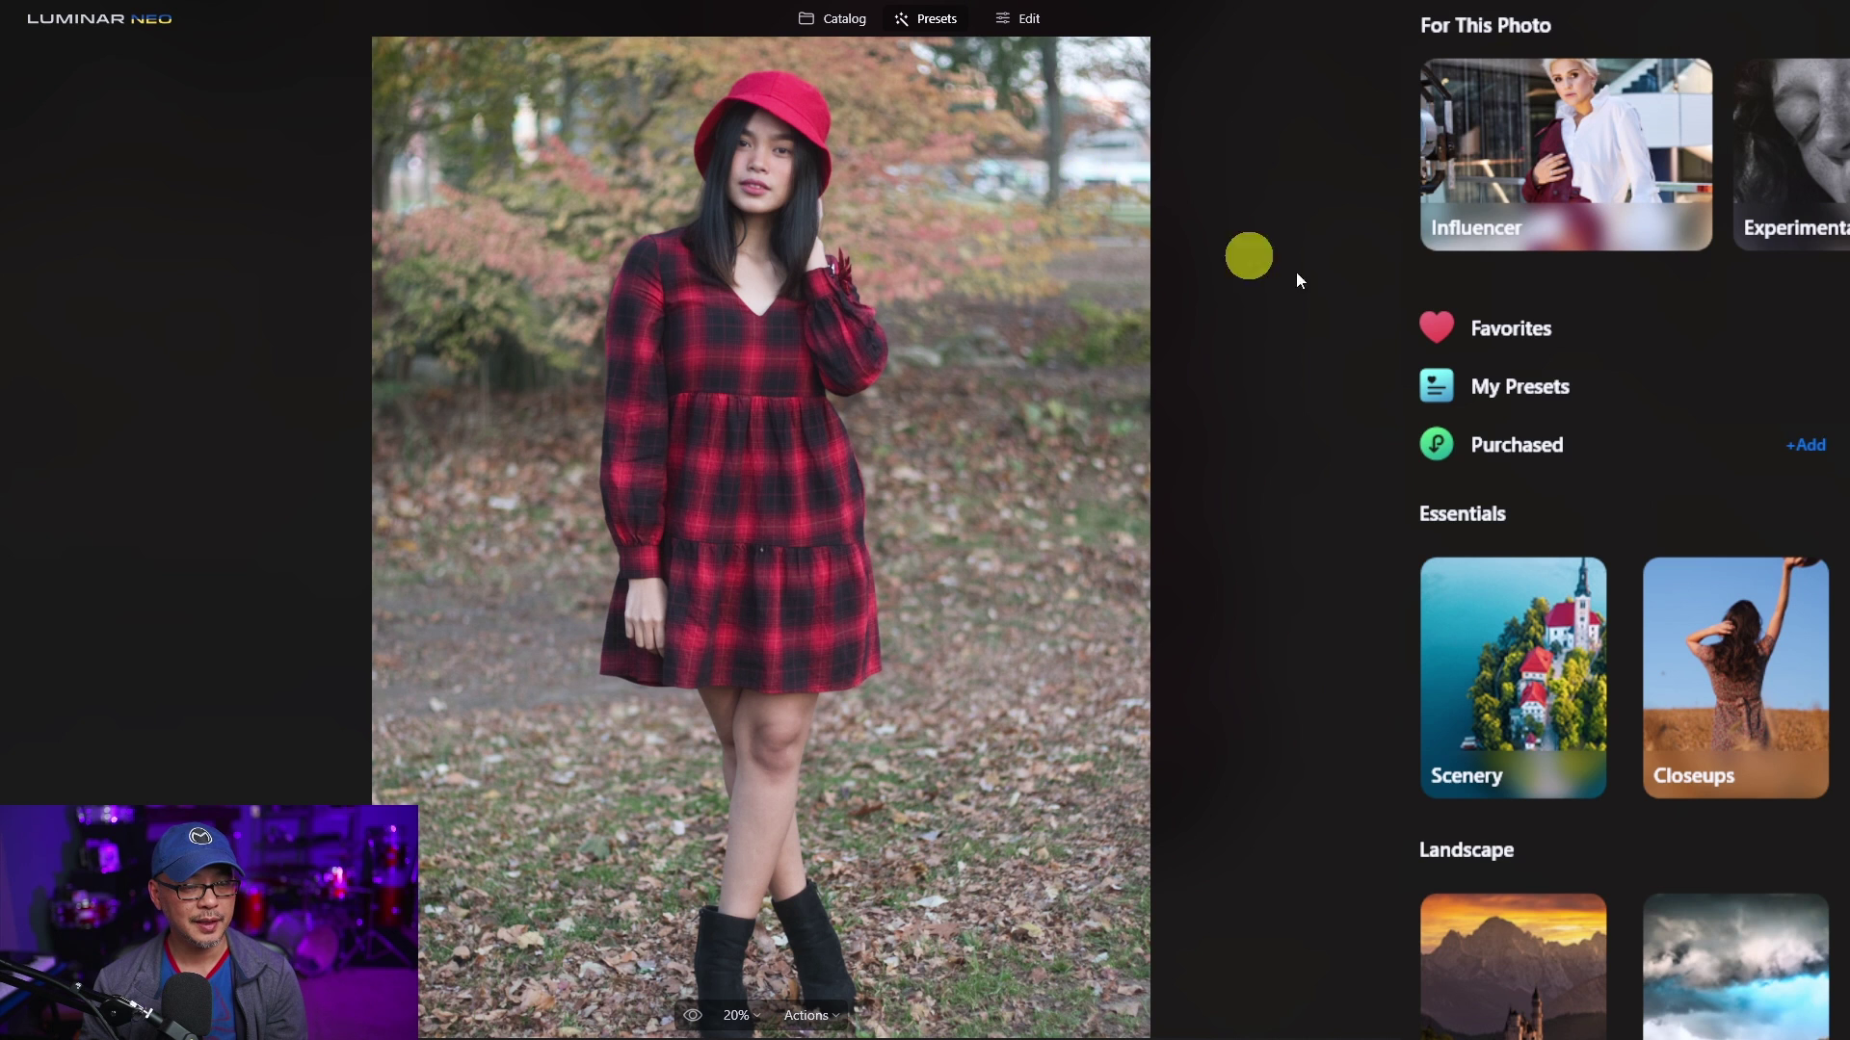
click(1538, 397)
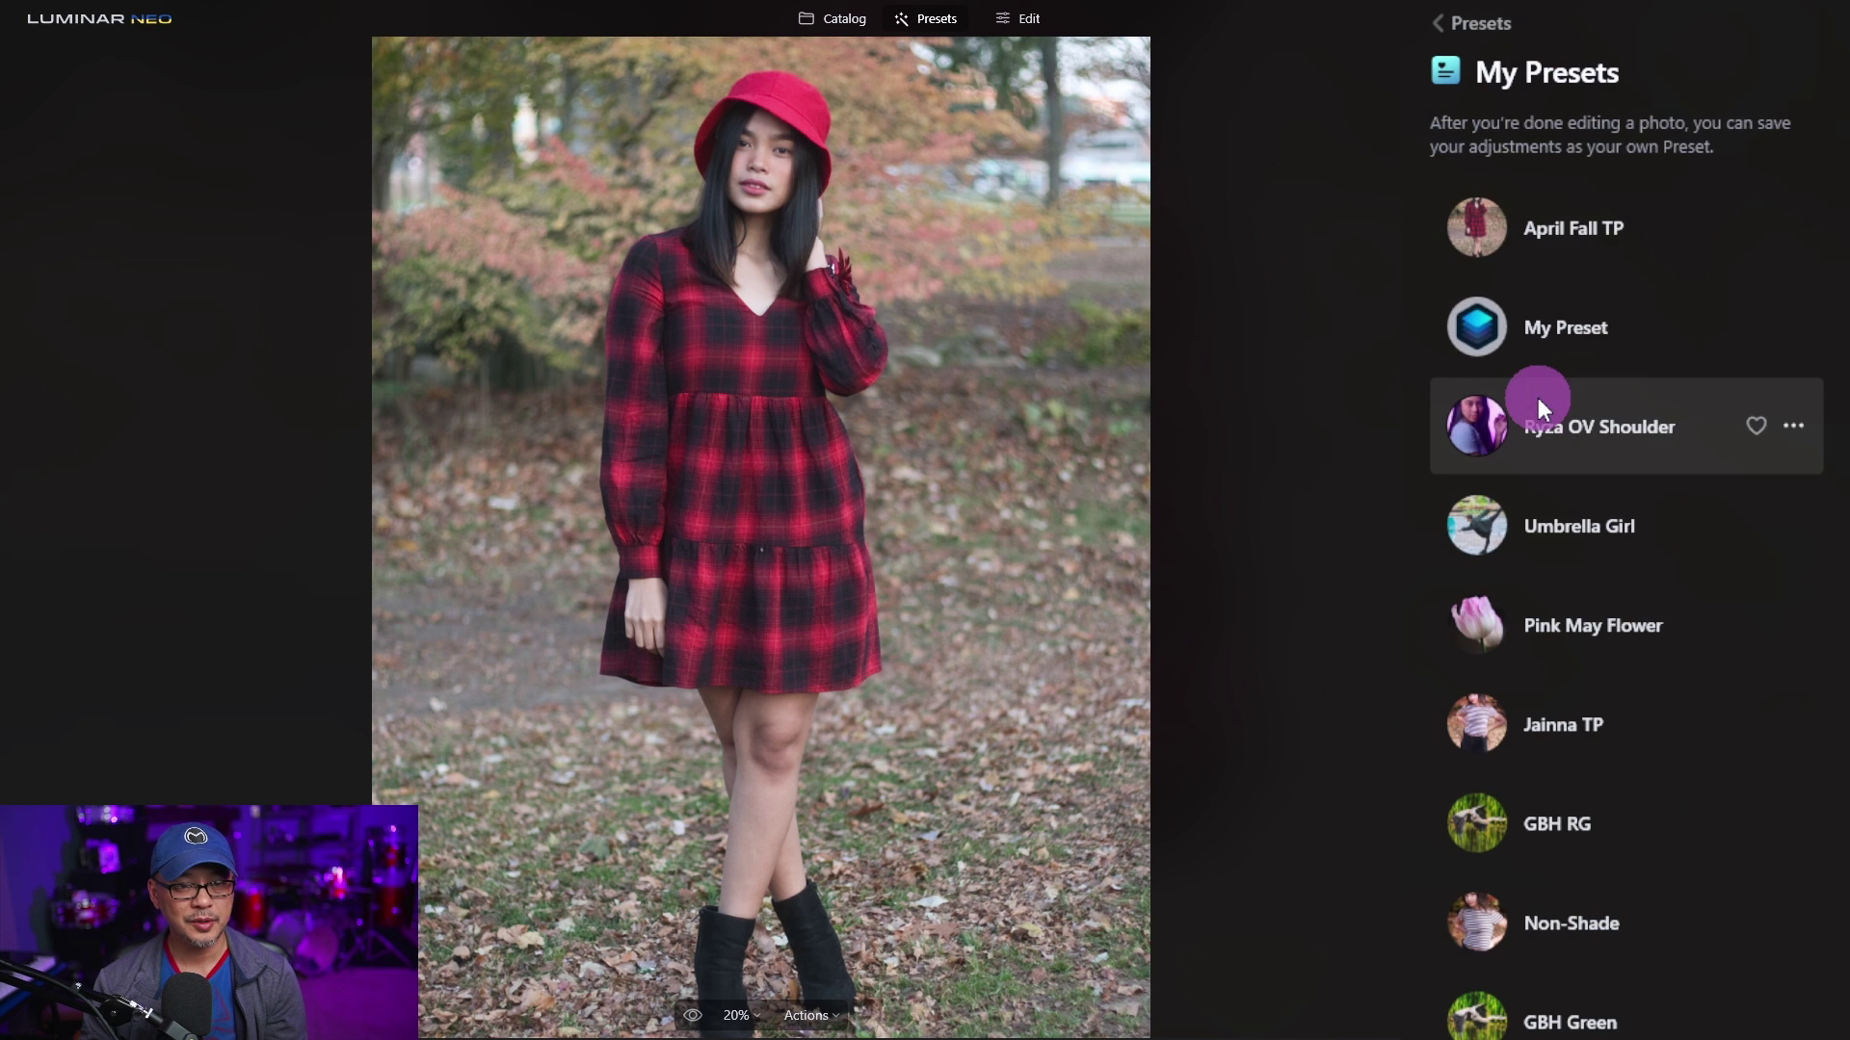
click(1592, 229)
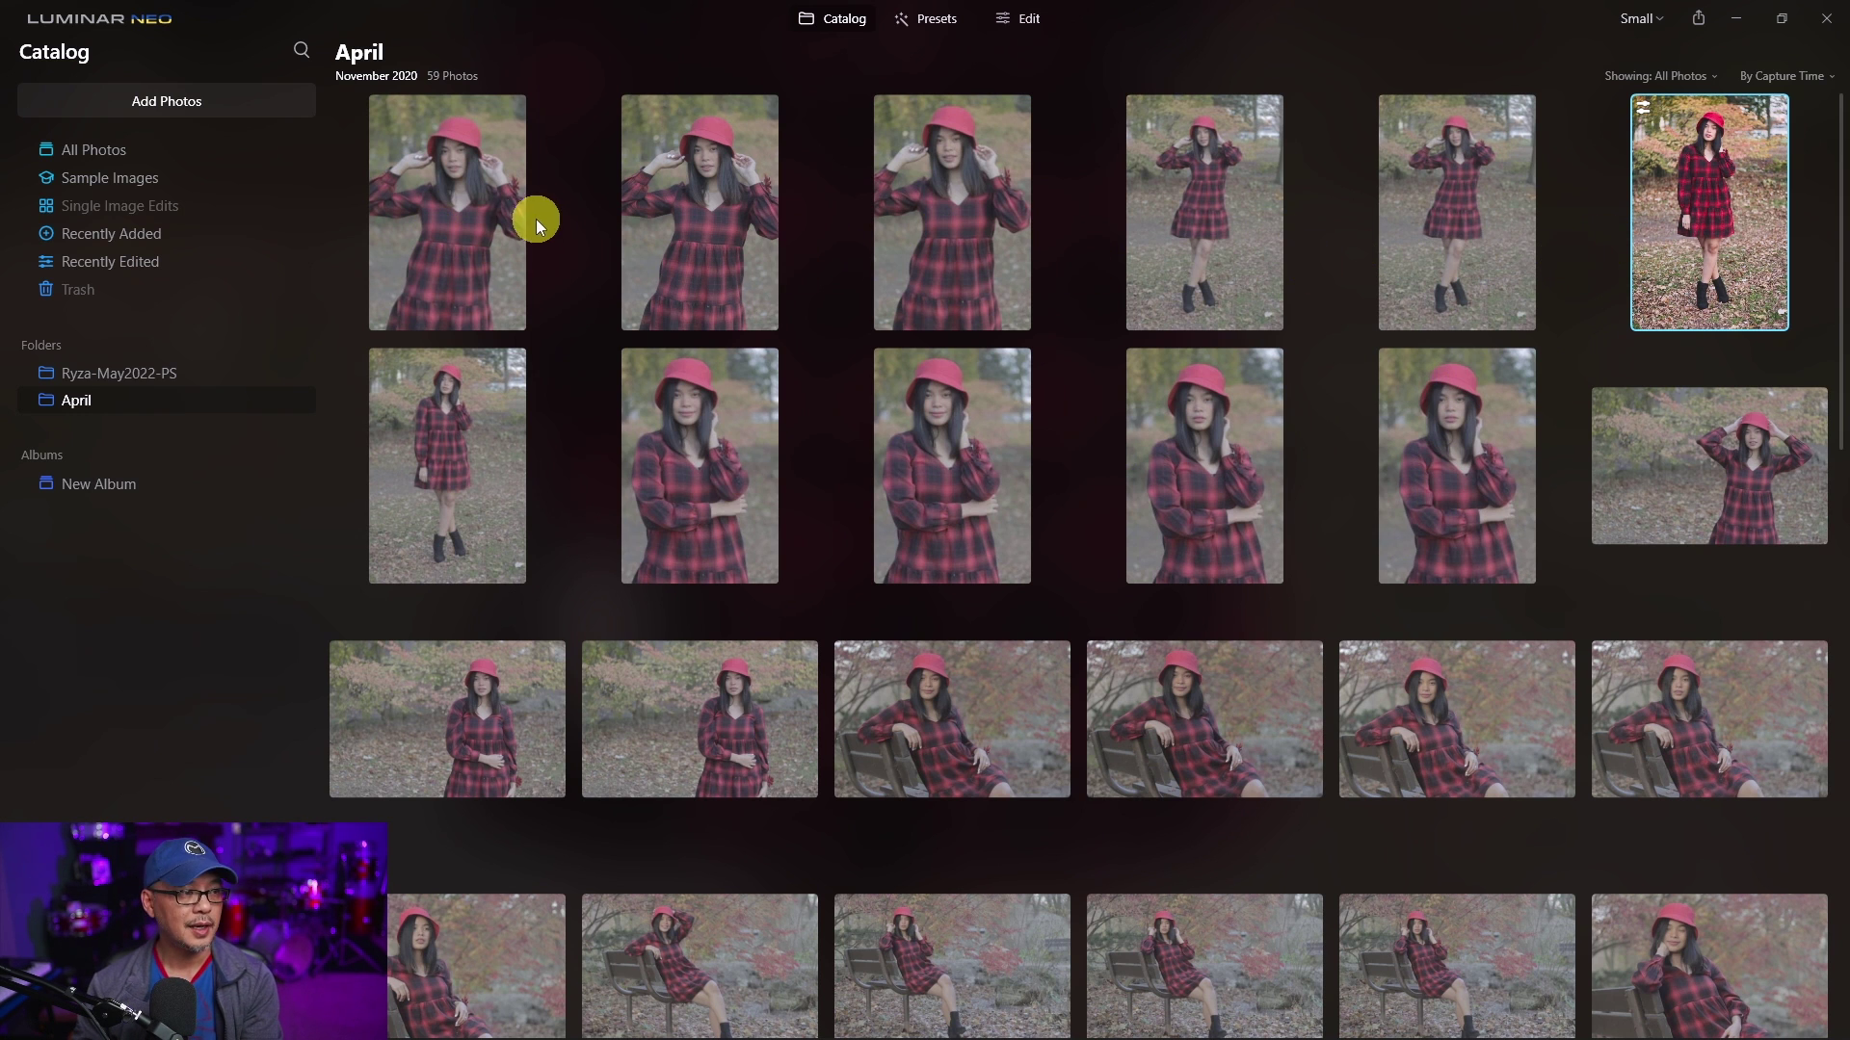
Step: Select a range of April photos, adding a bench shot and another portrait
shift+click(452, 223)
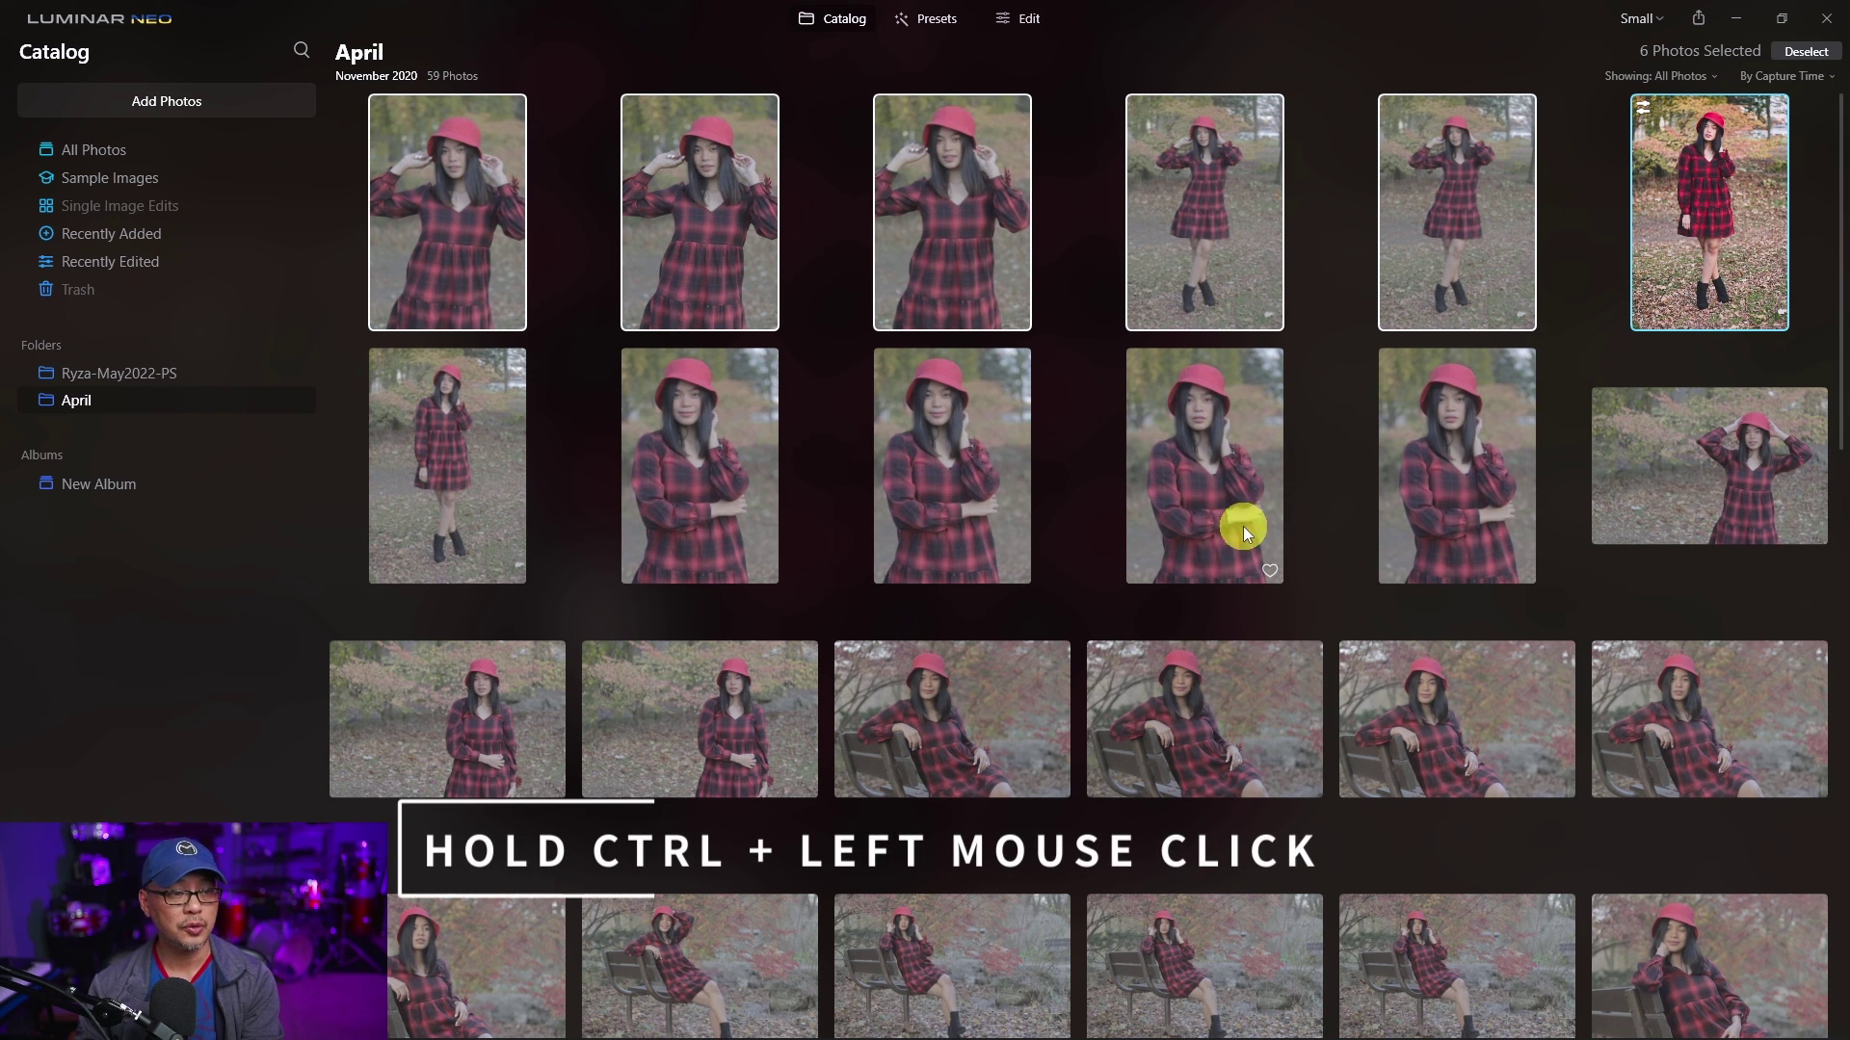
ctrl+click(985, 697)
ctrl+click(1430, 478)
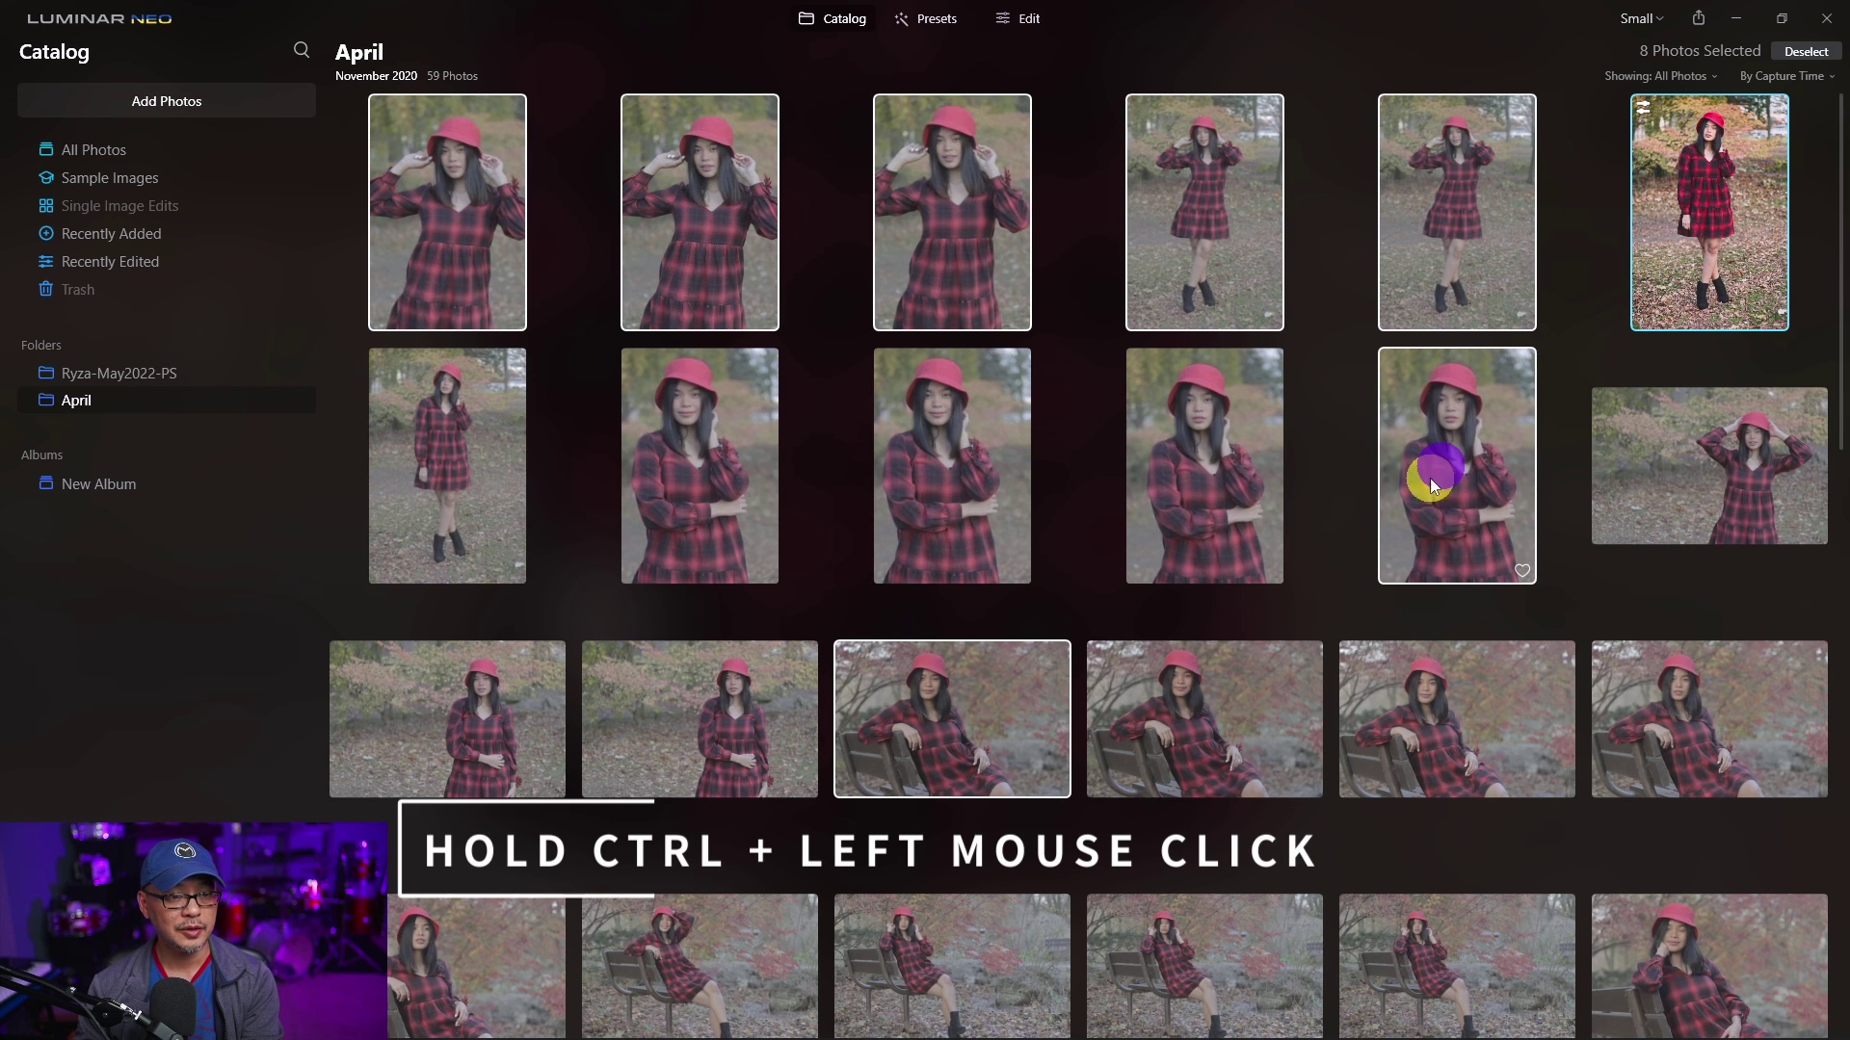
ctrl+click(996, 460)
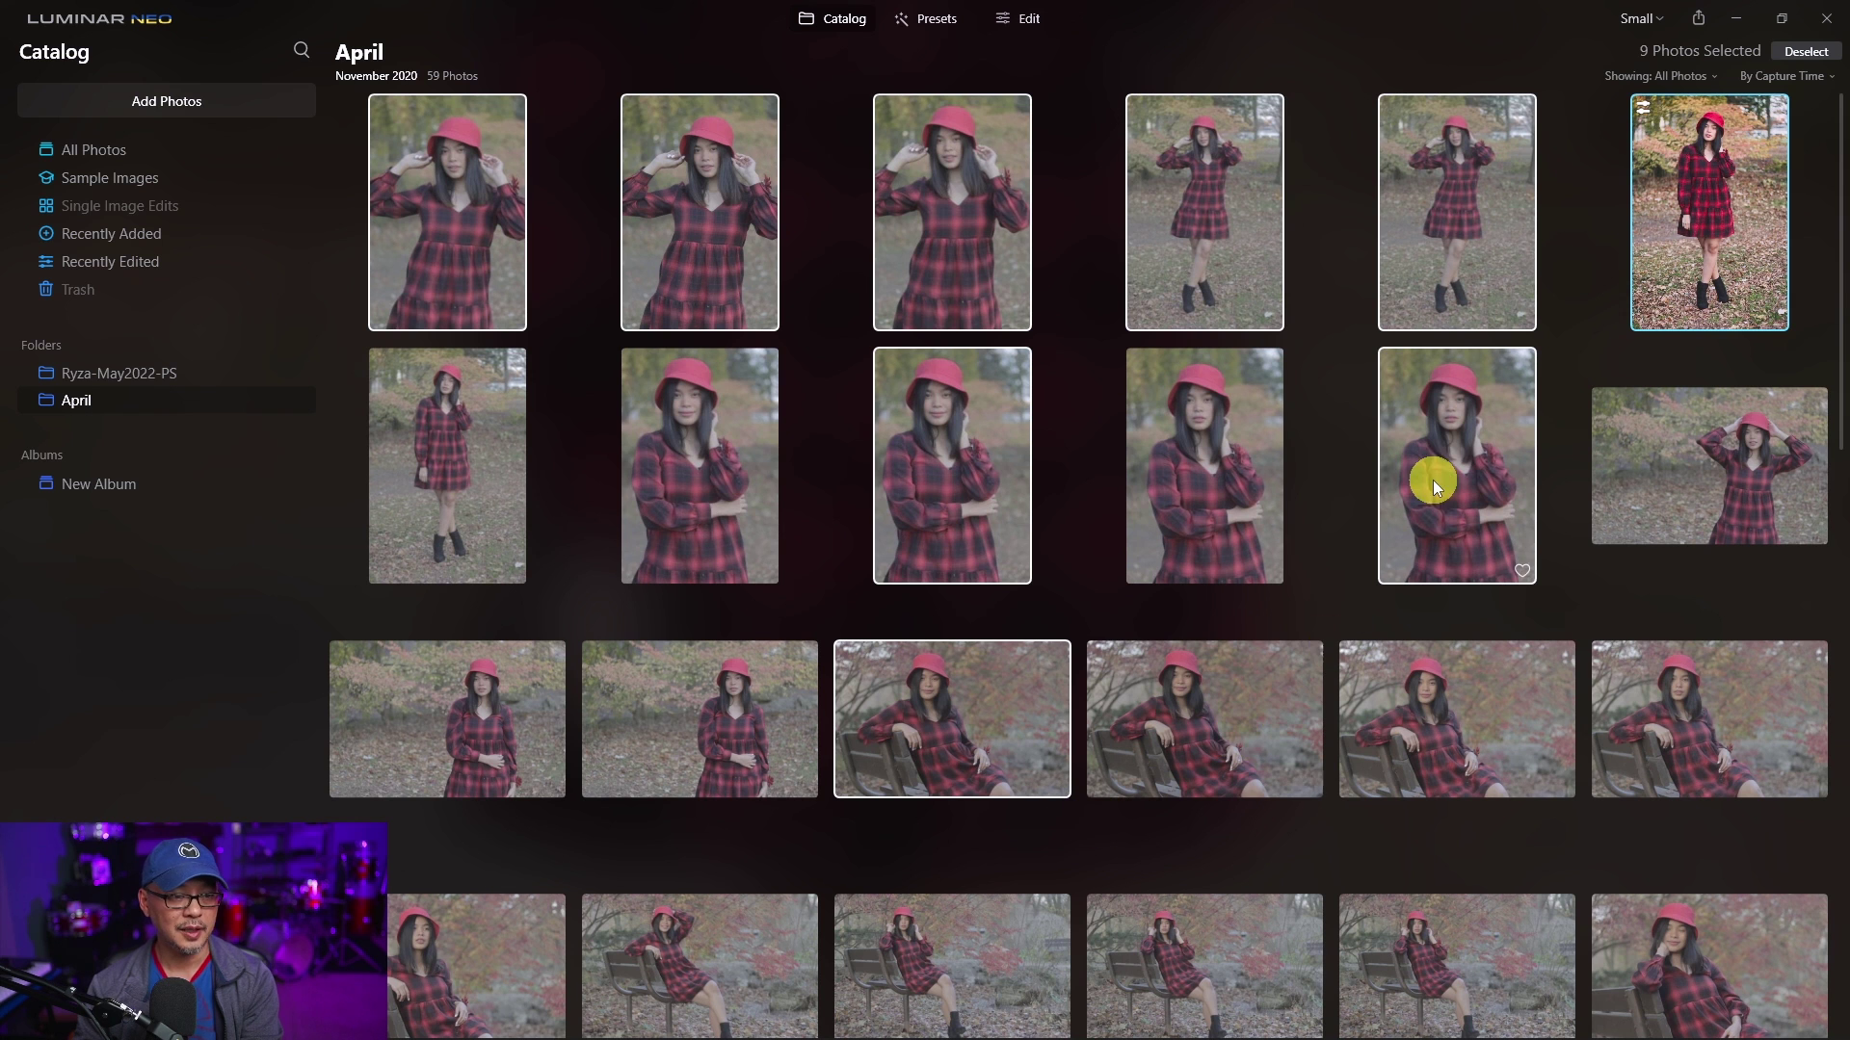
scroll(1429, 487, down, 2)
scroll(1425, 507, down, 3)
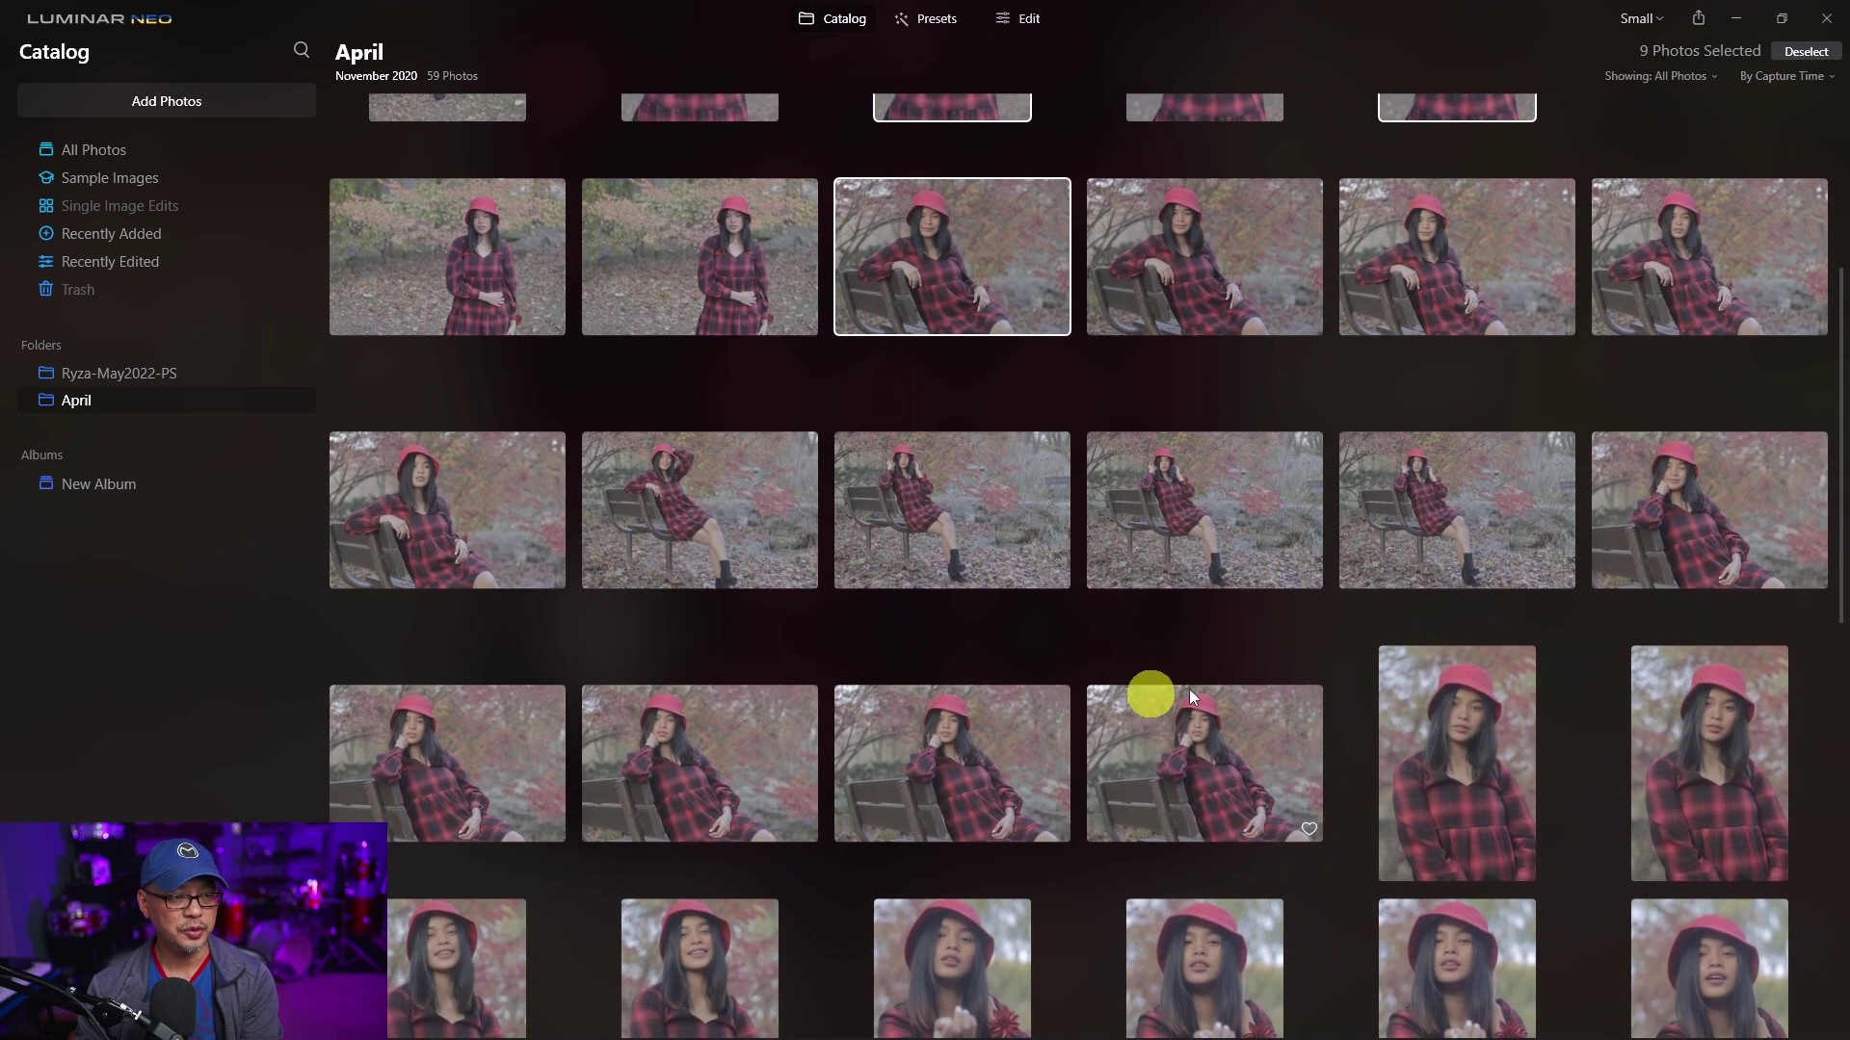
shift+click(1688, 759)
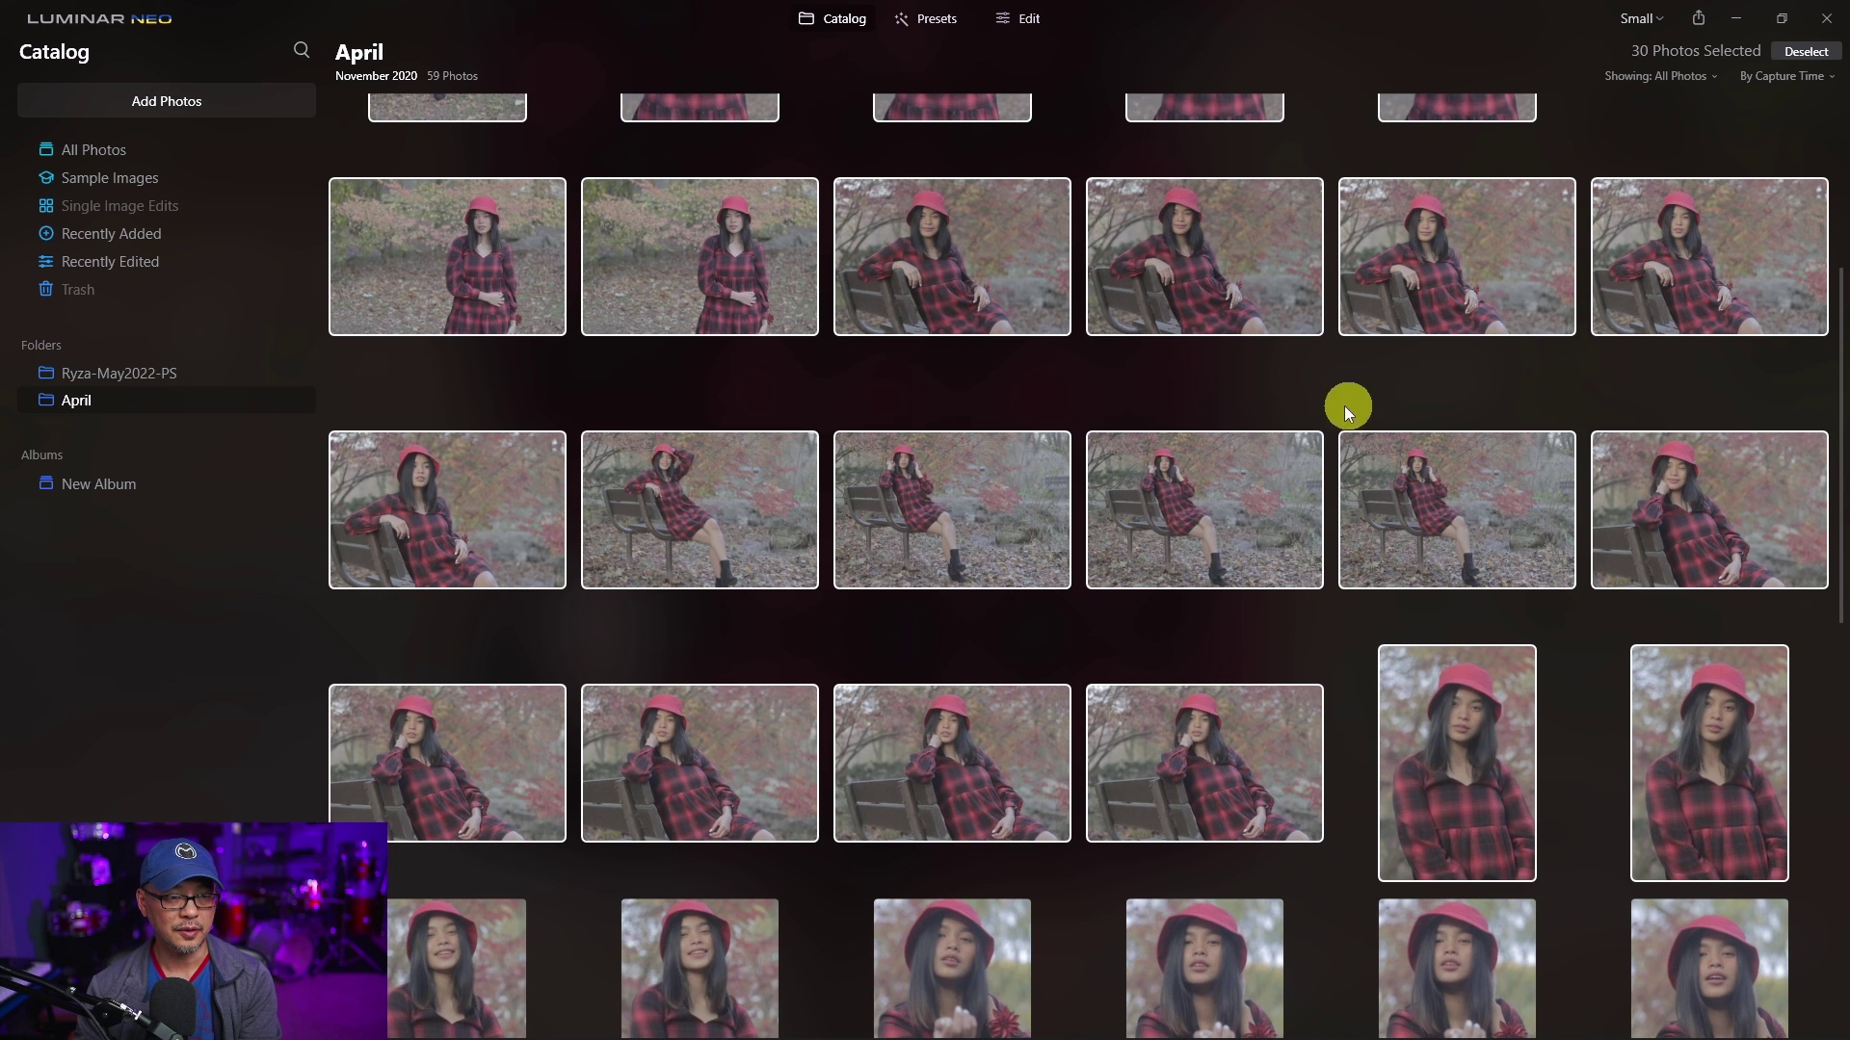
Step: Restart the selection with a close-up portrait, the bench photo and the third top-row portrait
scroll(1002, 280, up, 5)
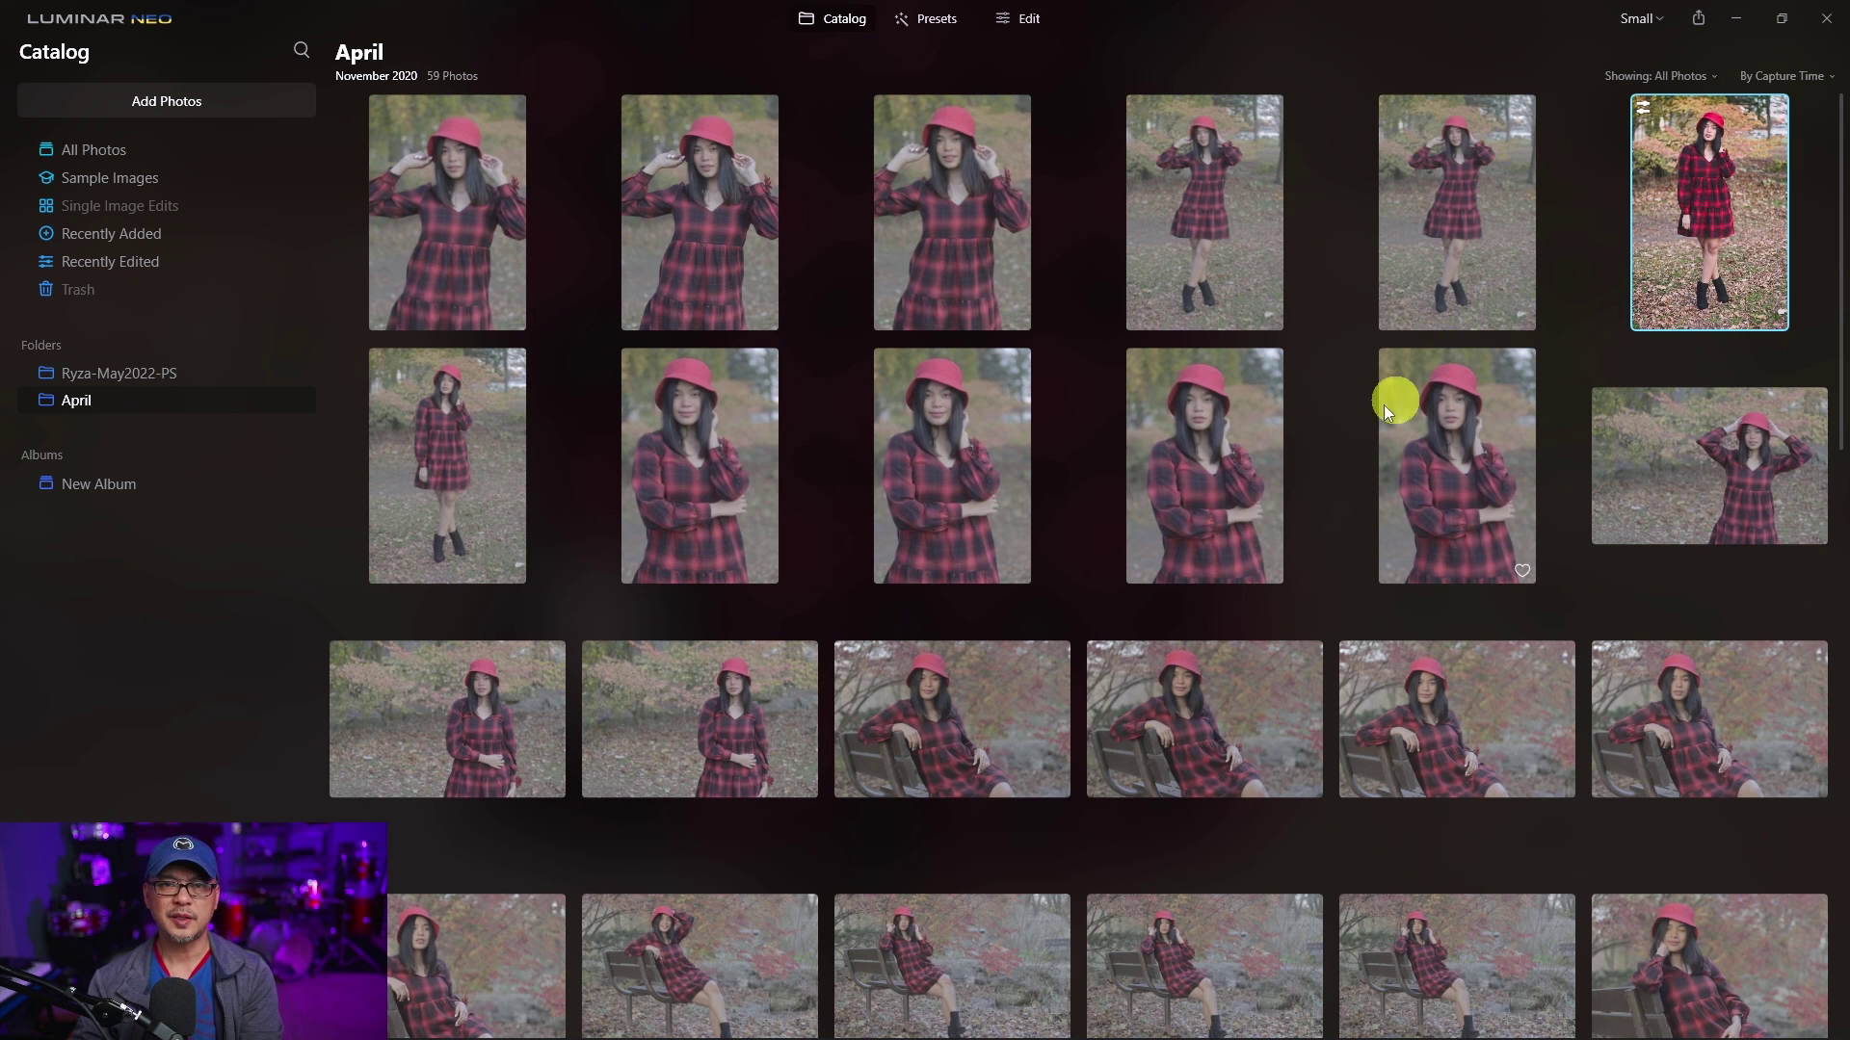
ctrl+click(1229, 438)
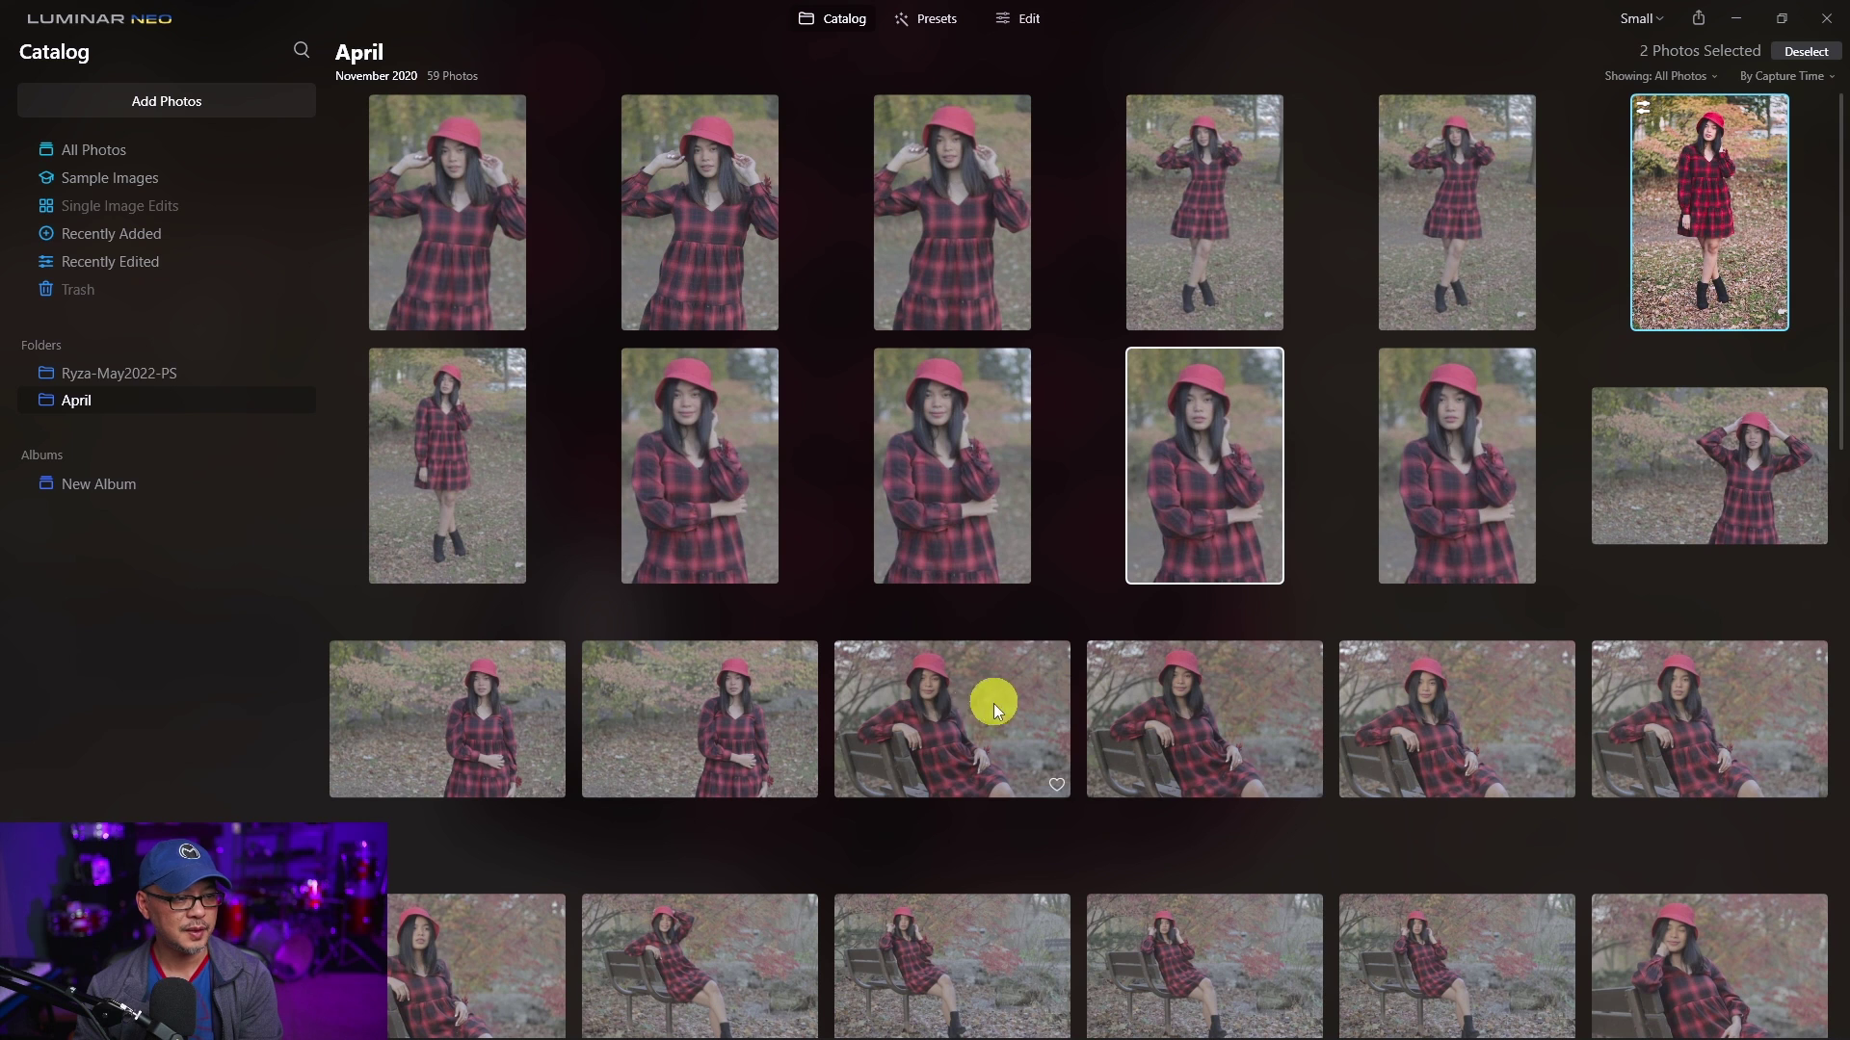
ctrl+click(946, 715)
ctrl+click(959, 224)
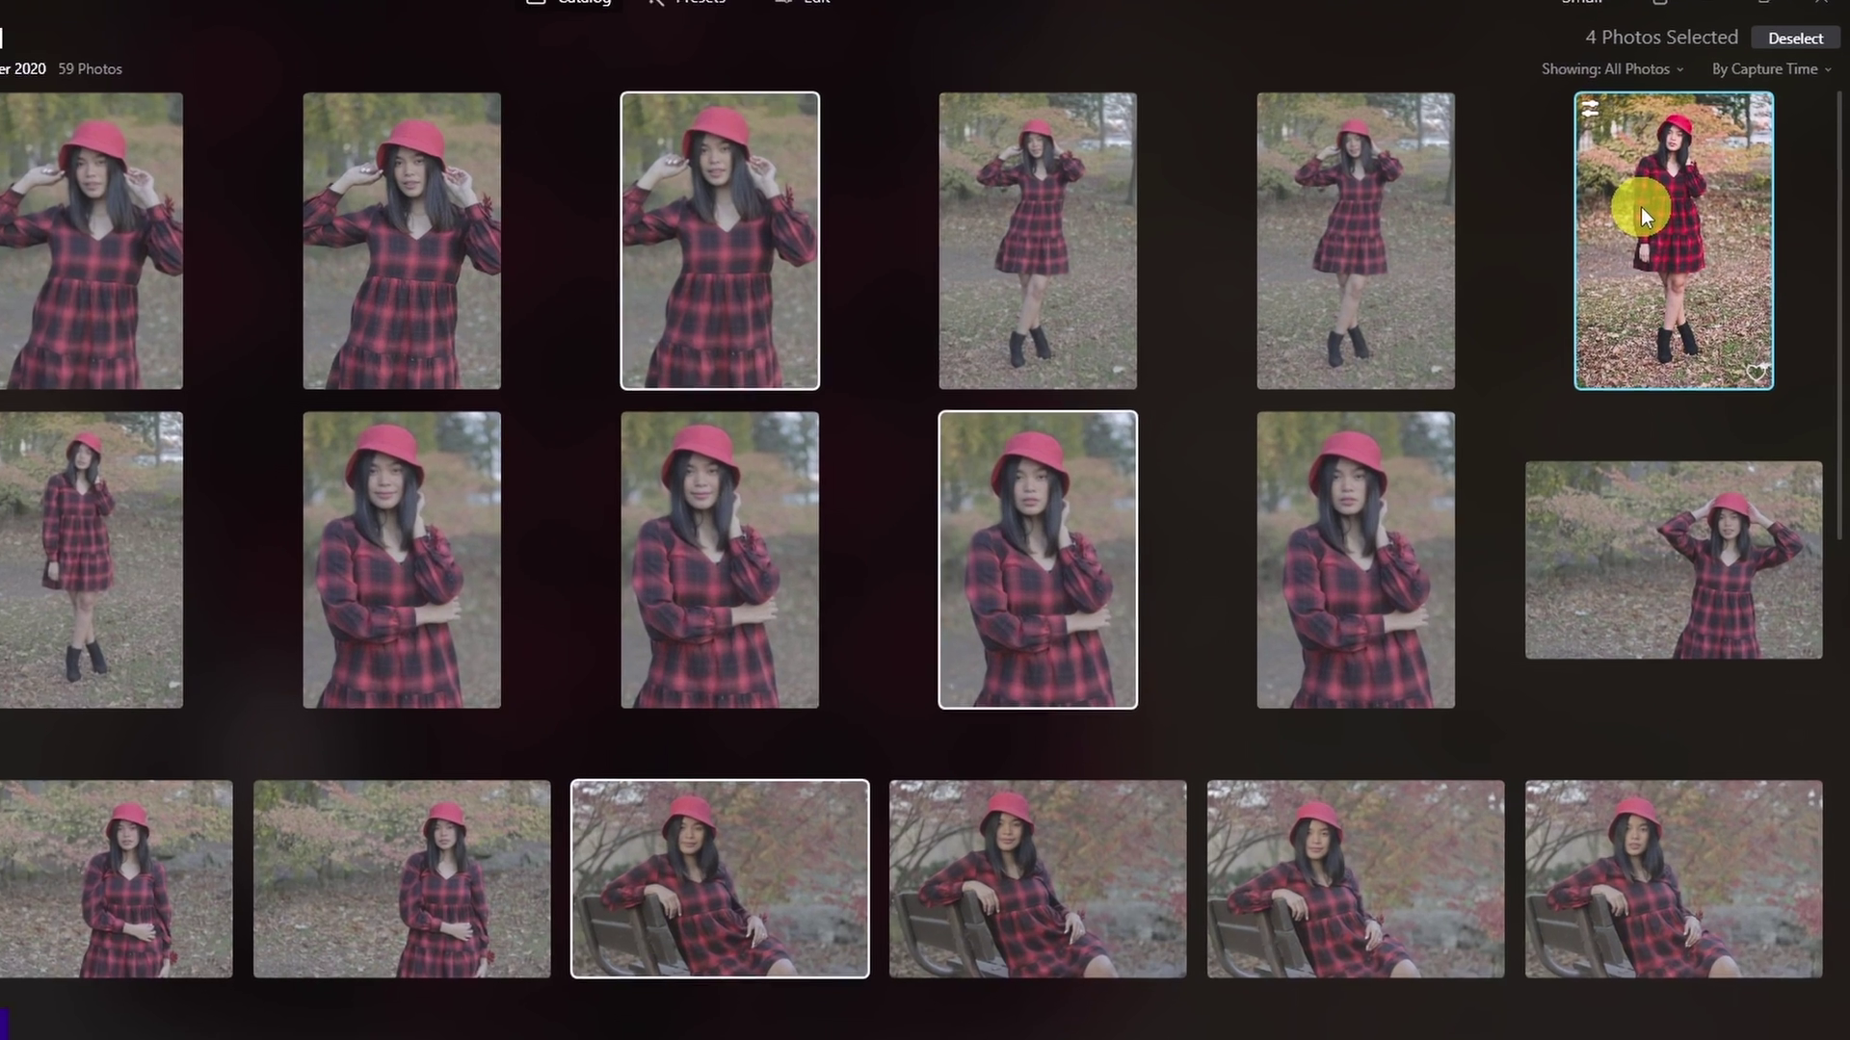
Step: Sync the edited portrait's adjustments to the three selected photos and open the close-up for editing
right_click(1683, 183)
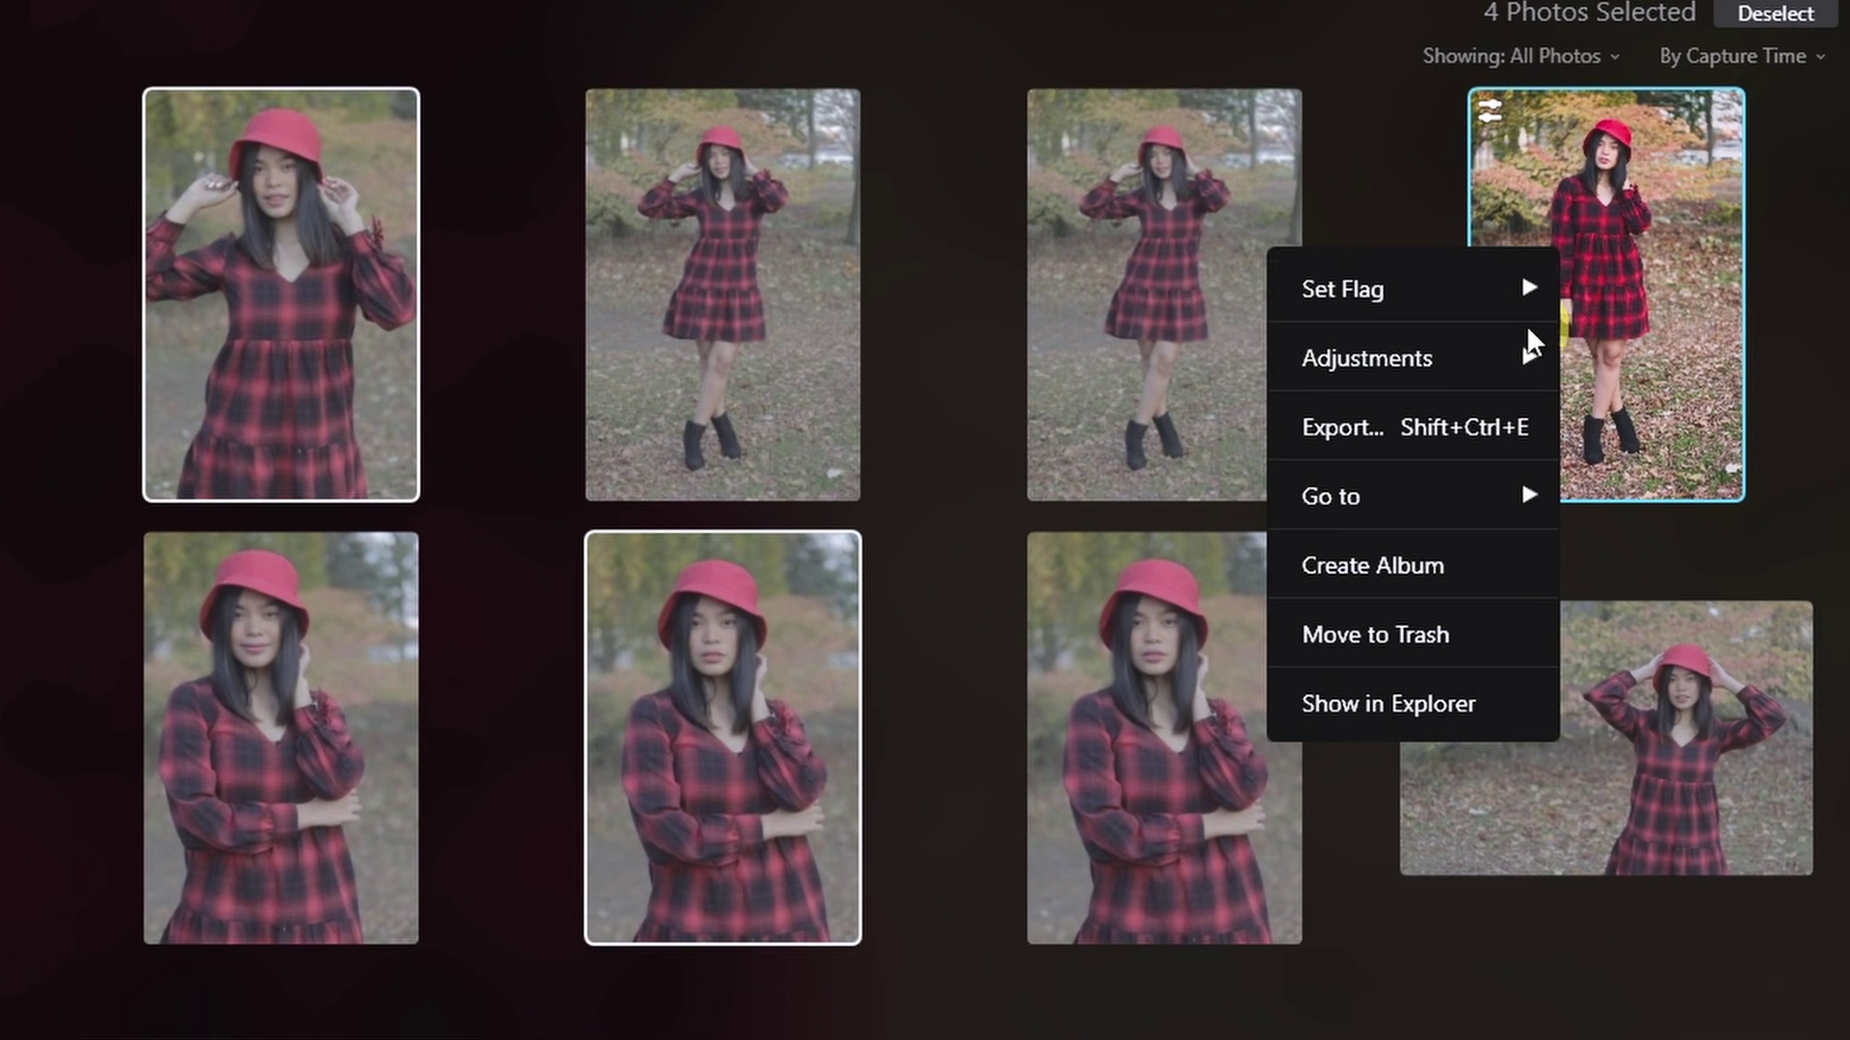
mouse_move(1494, 350)
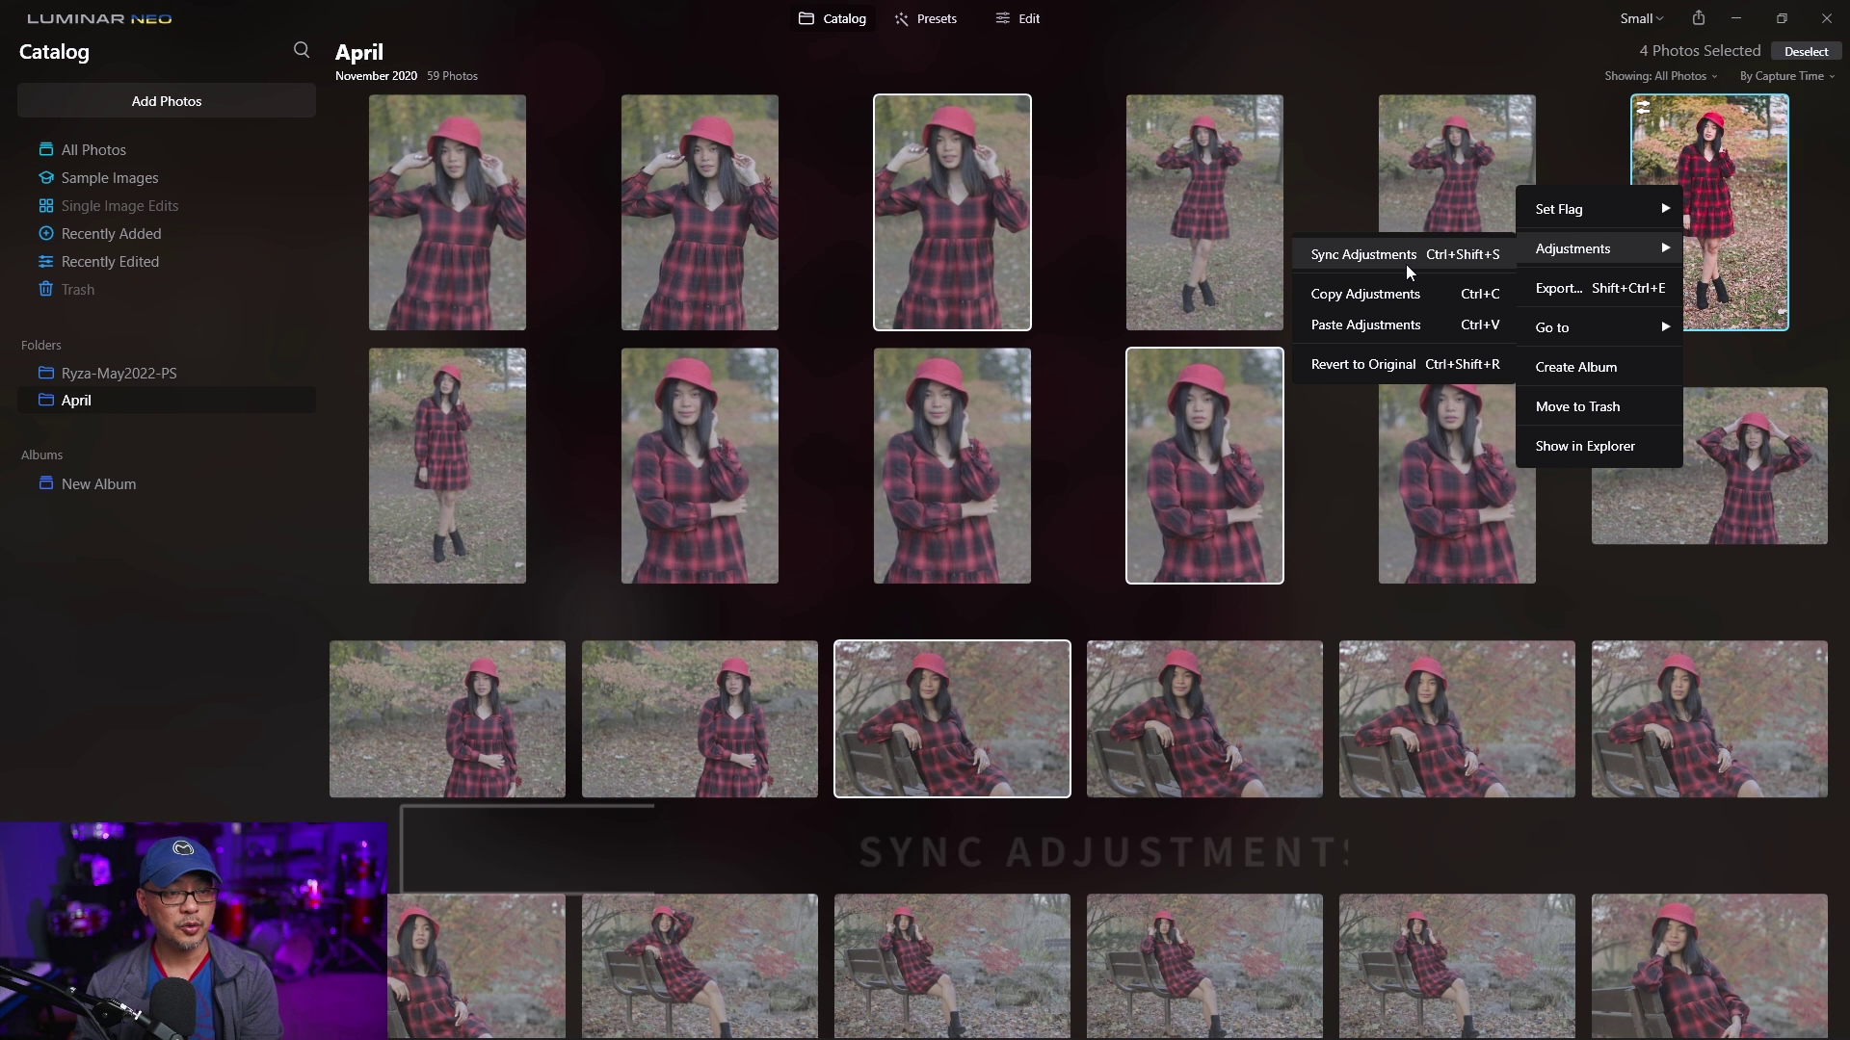
click(1462, 258)
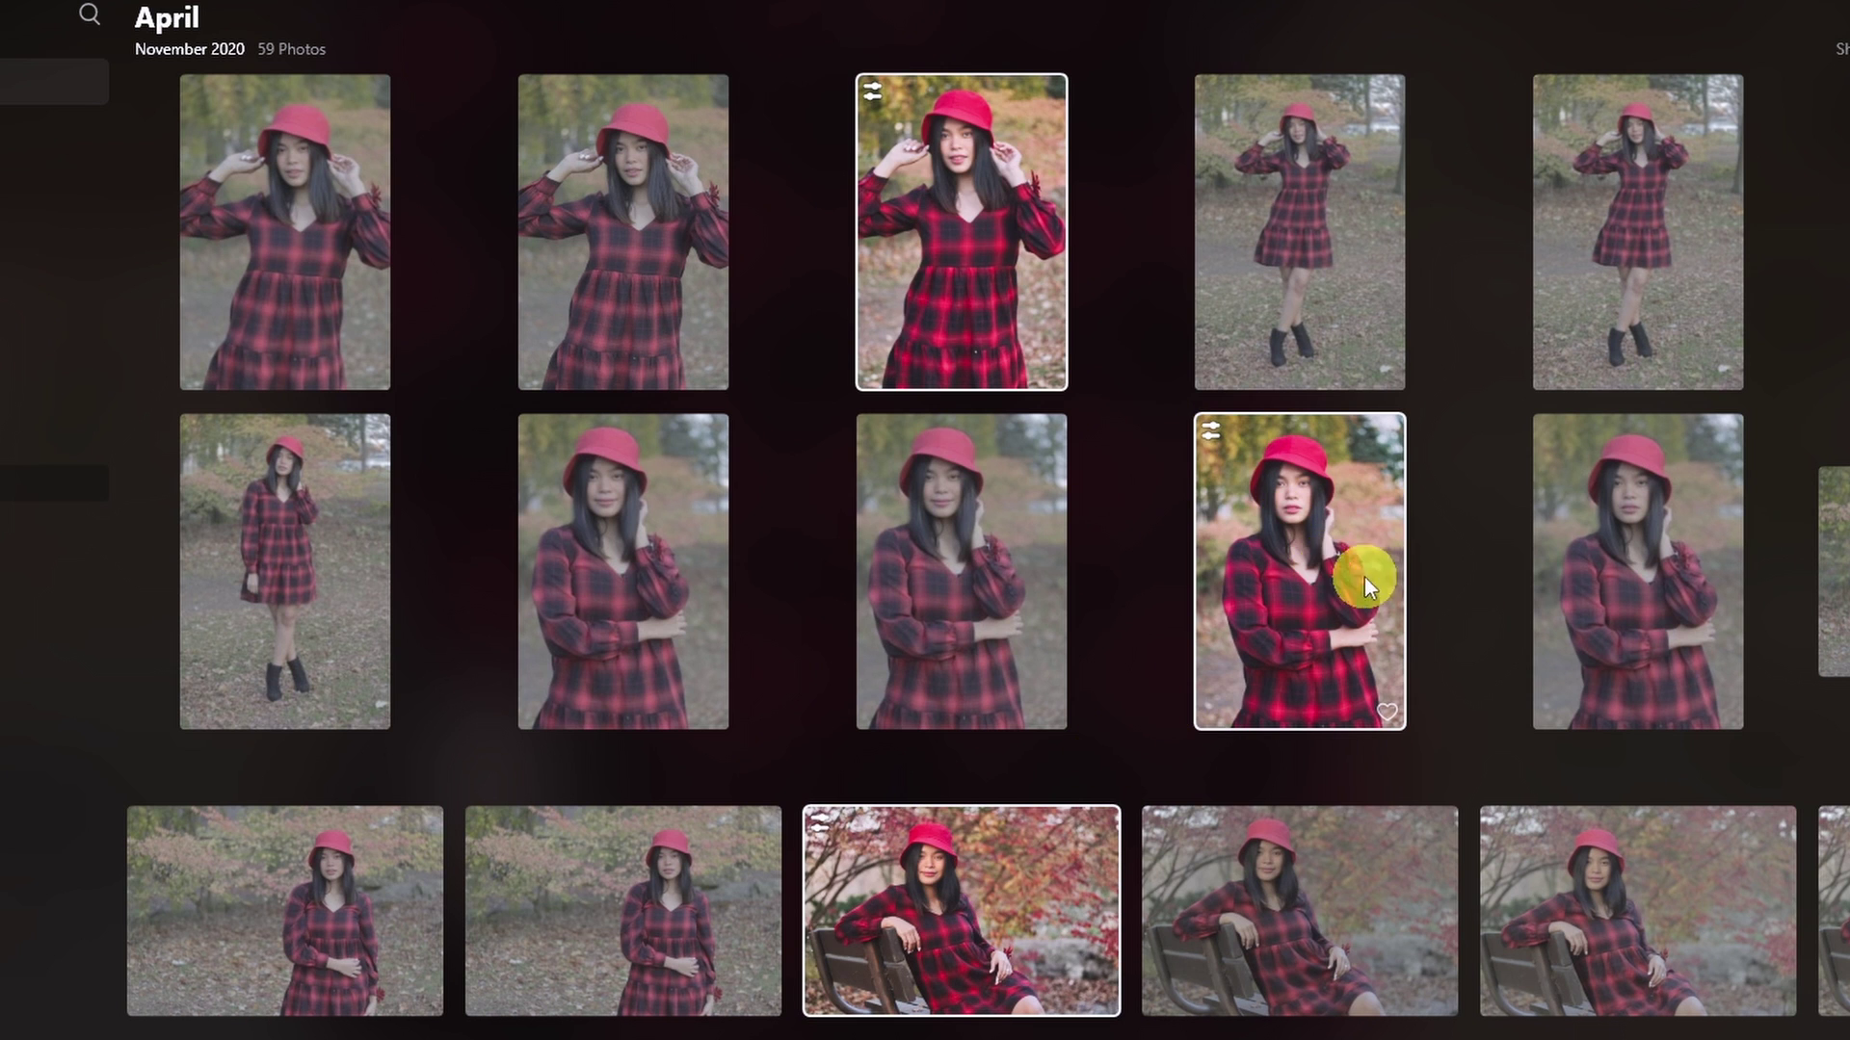
click(1029, 19)
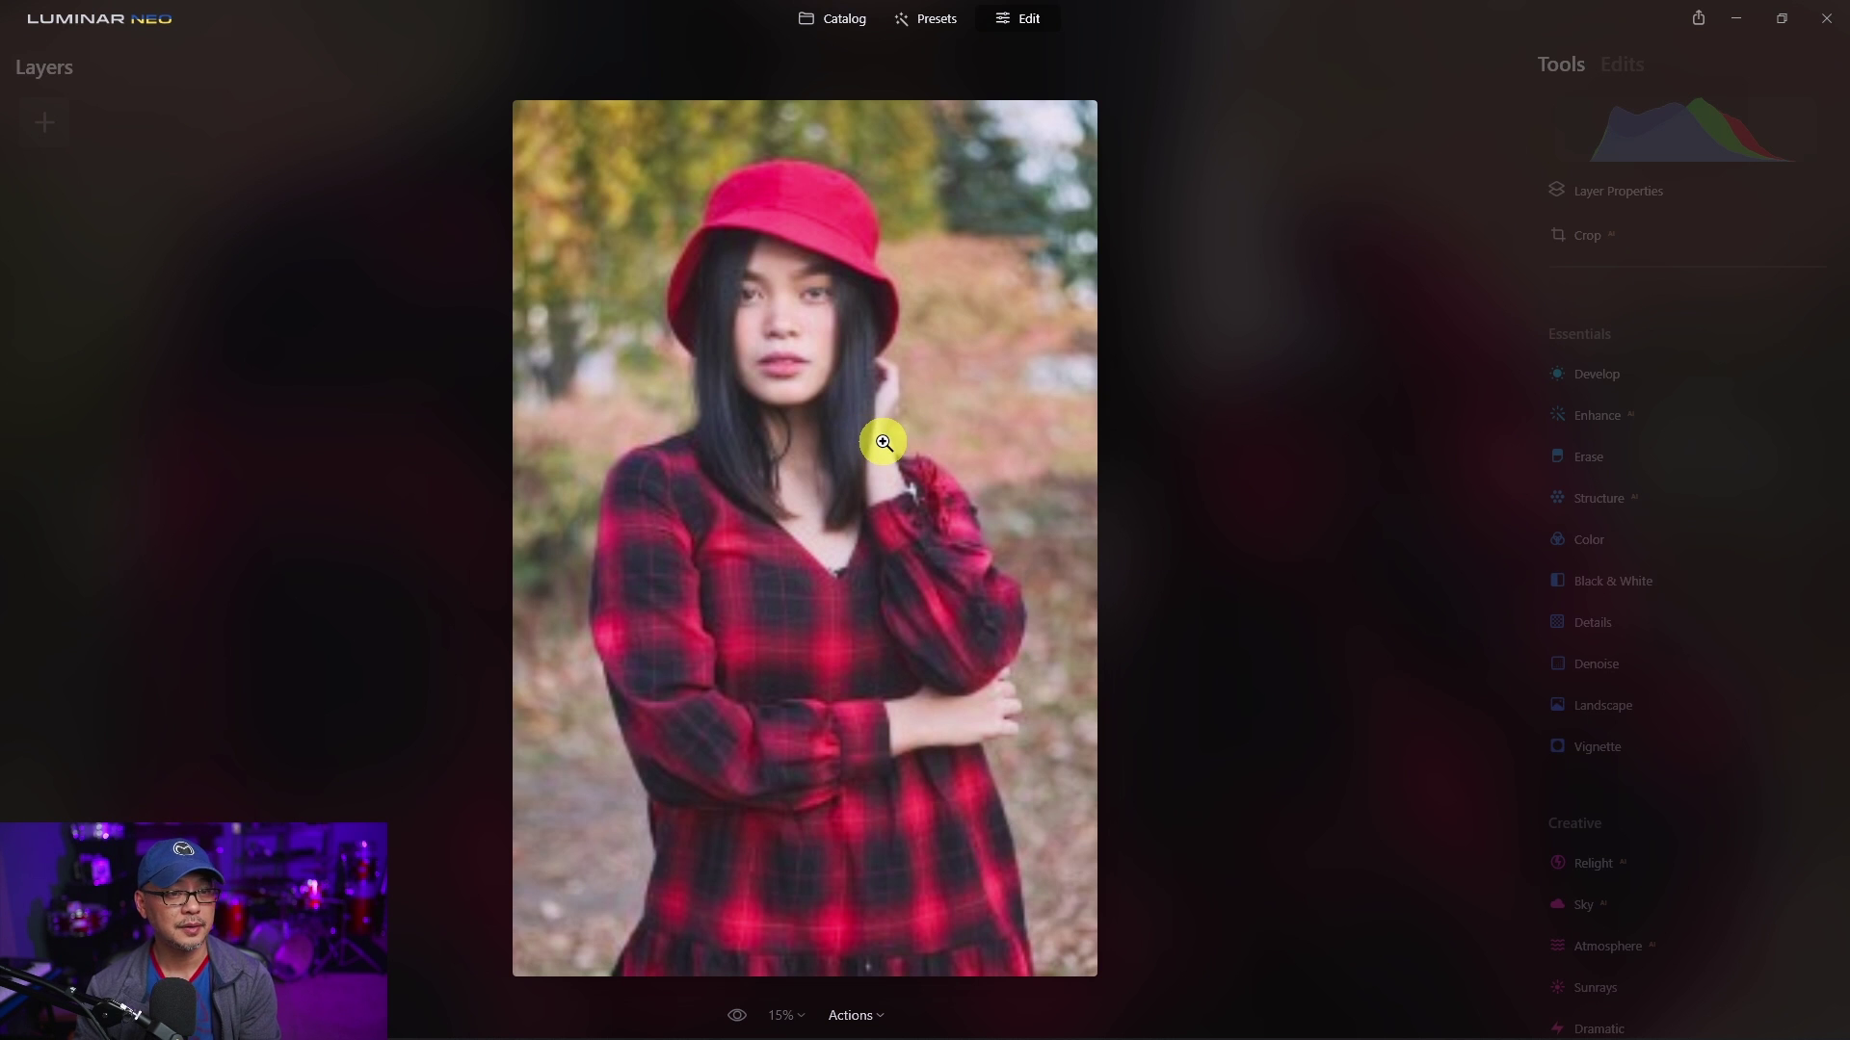
Step: Check the close-up's synced Edits list, then return to the standing portrait's Tools panel
click(1620, 64)
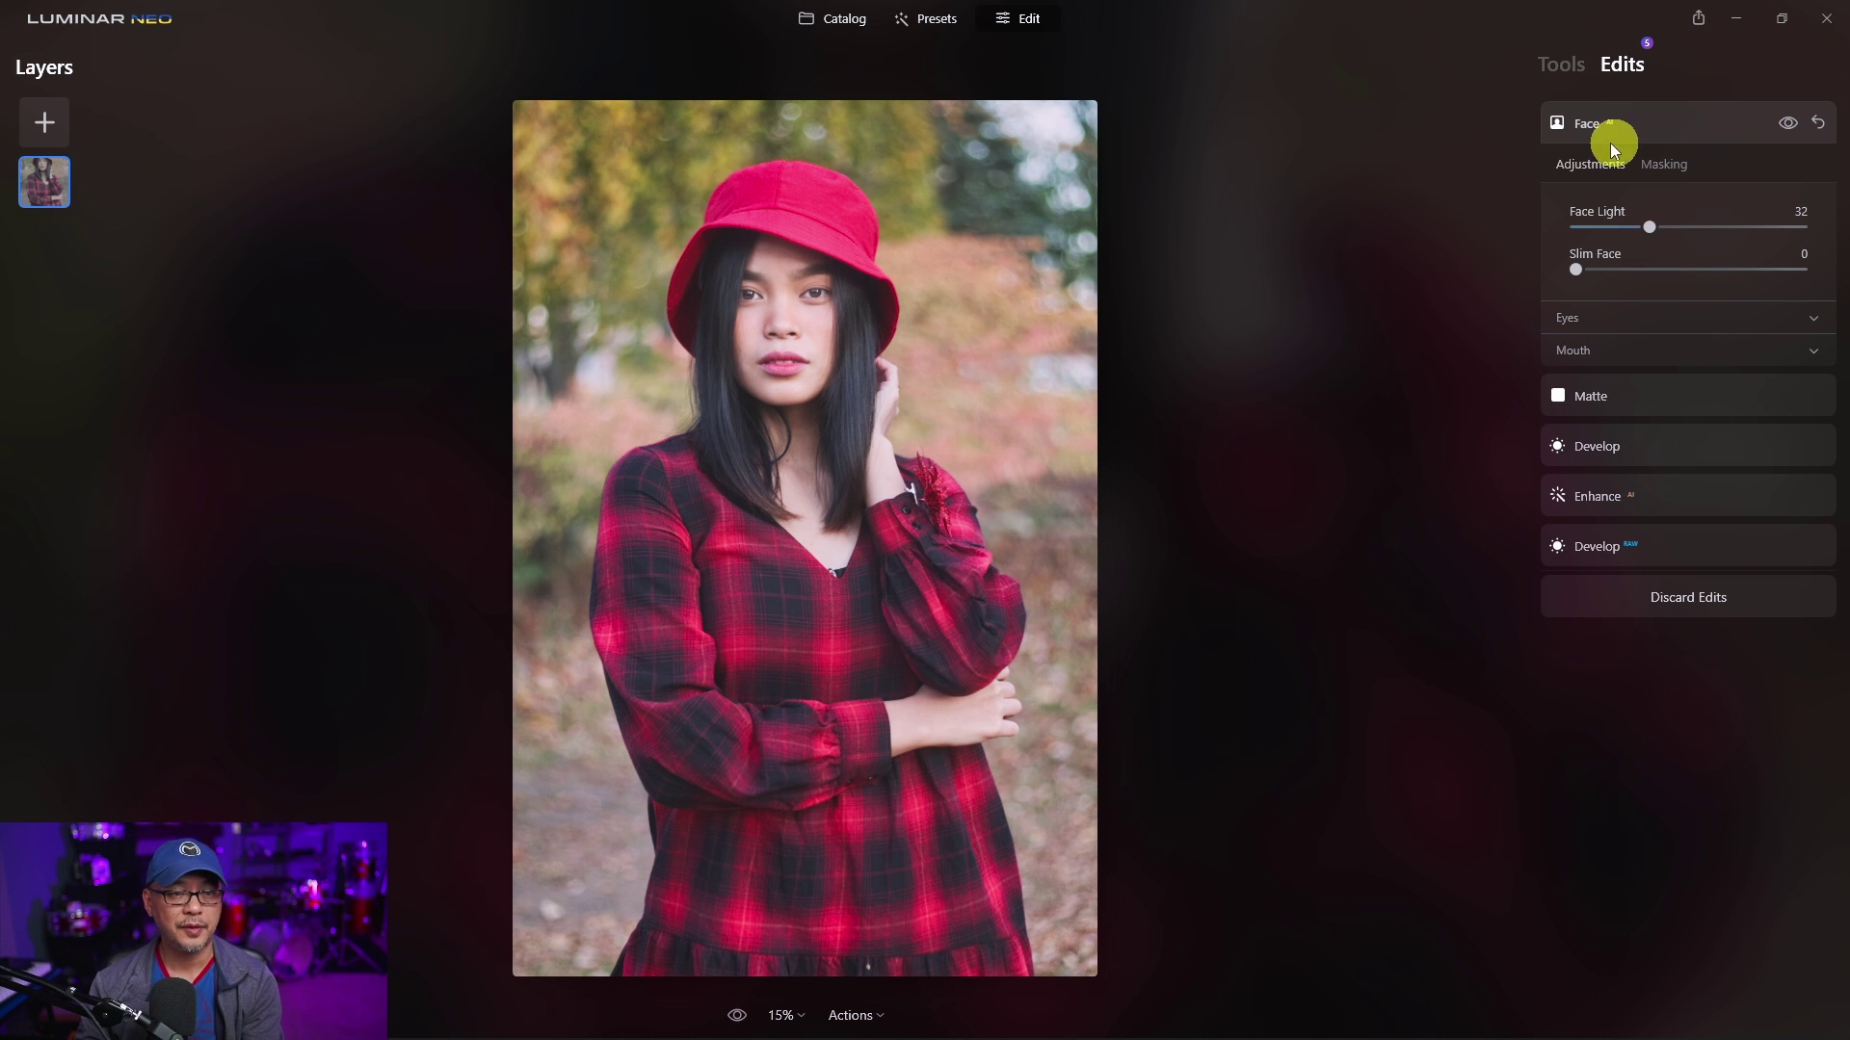
click(1574, 72)
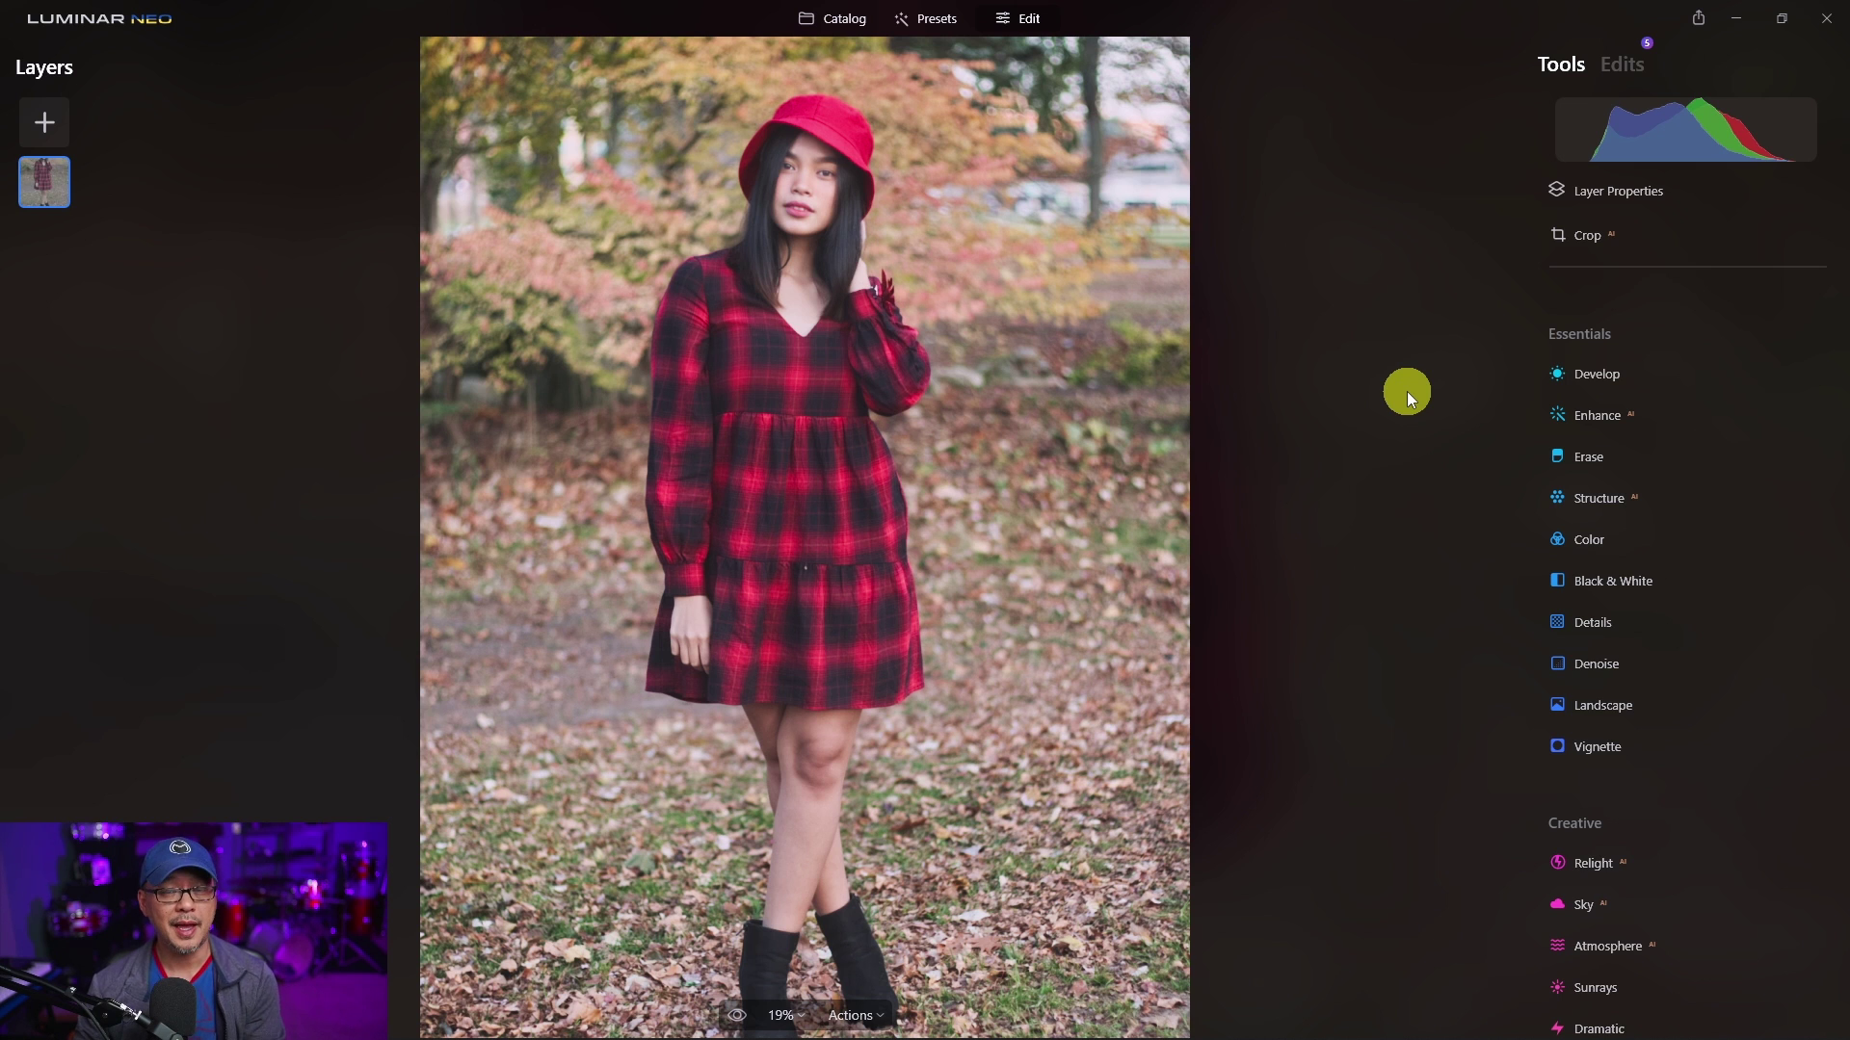
Step: Add an AI mask of the person to the Color tool and invert it onto the background
click(1590, 538)
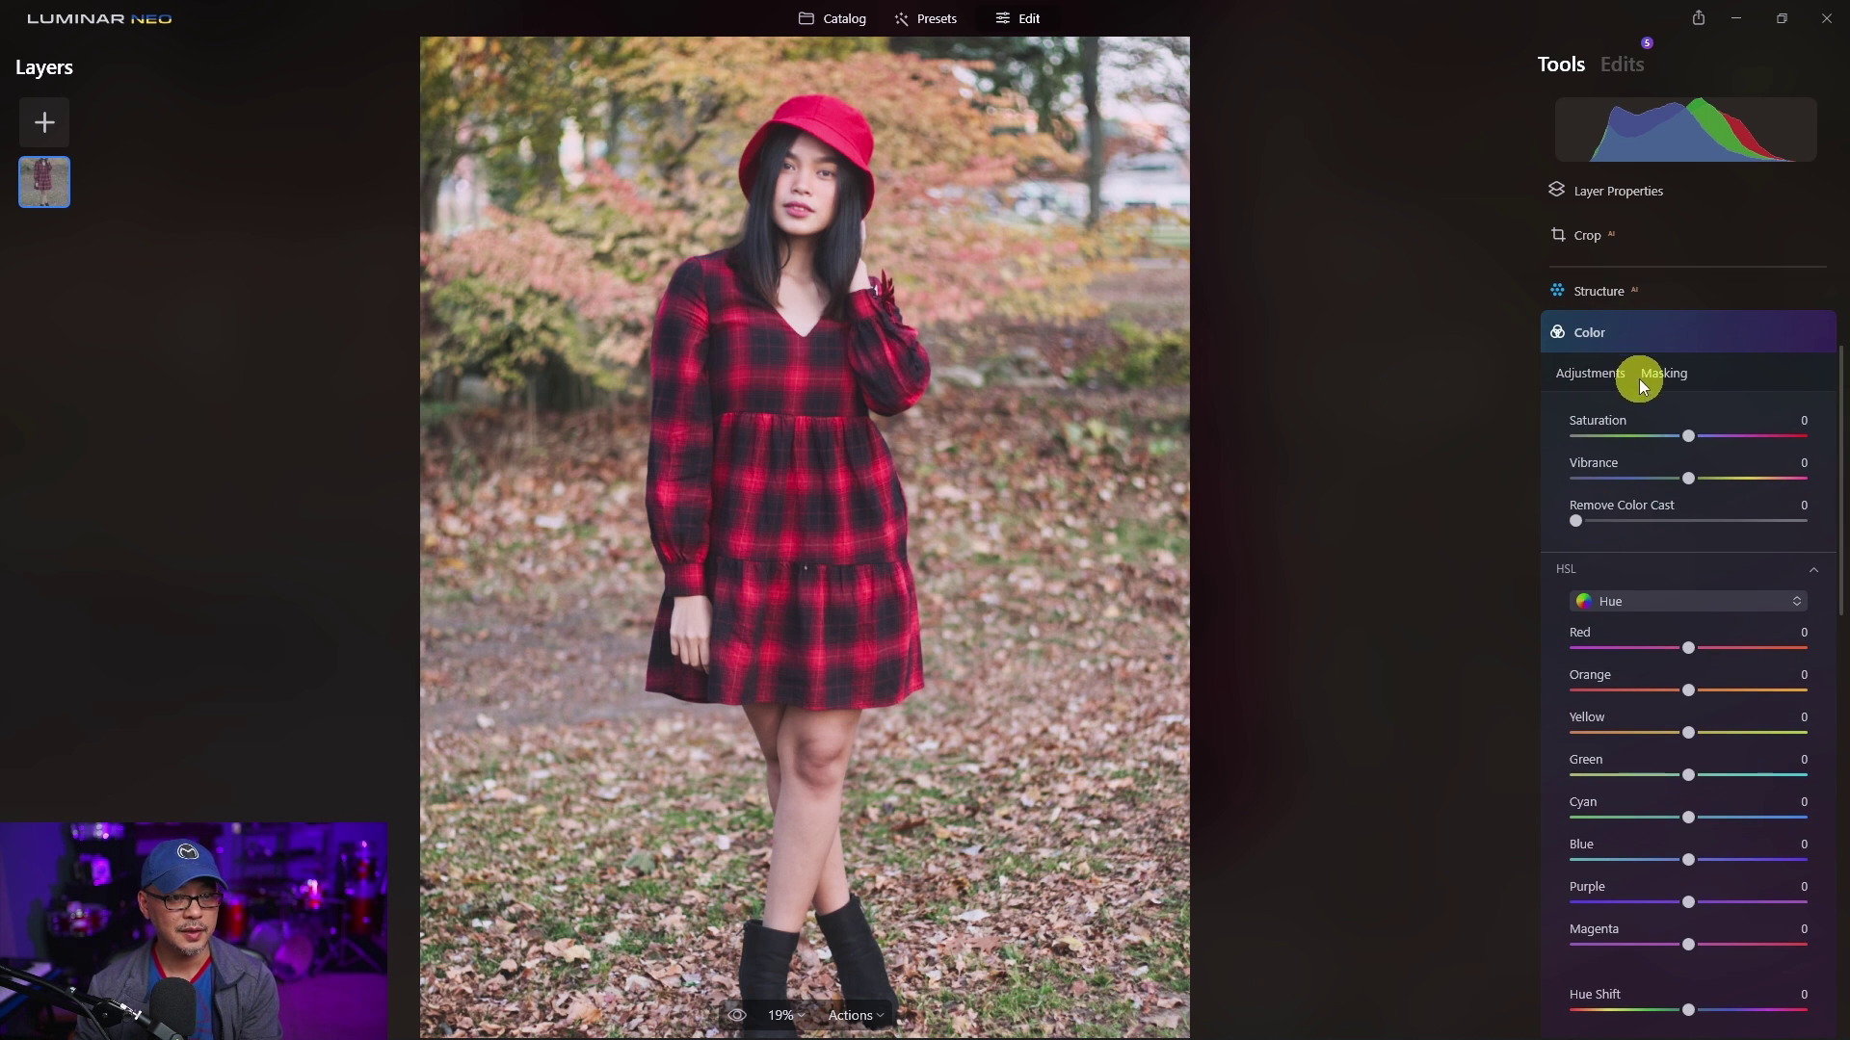
click(1642, 376)
click(1628, 491)
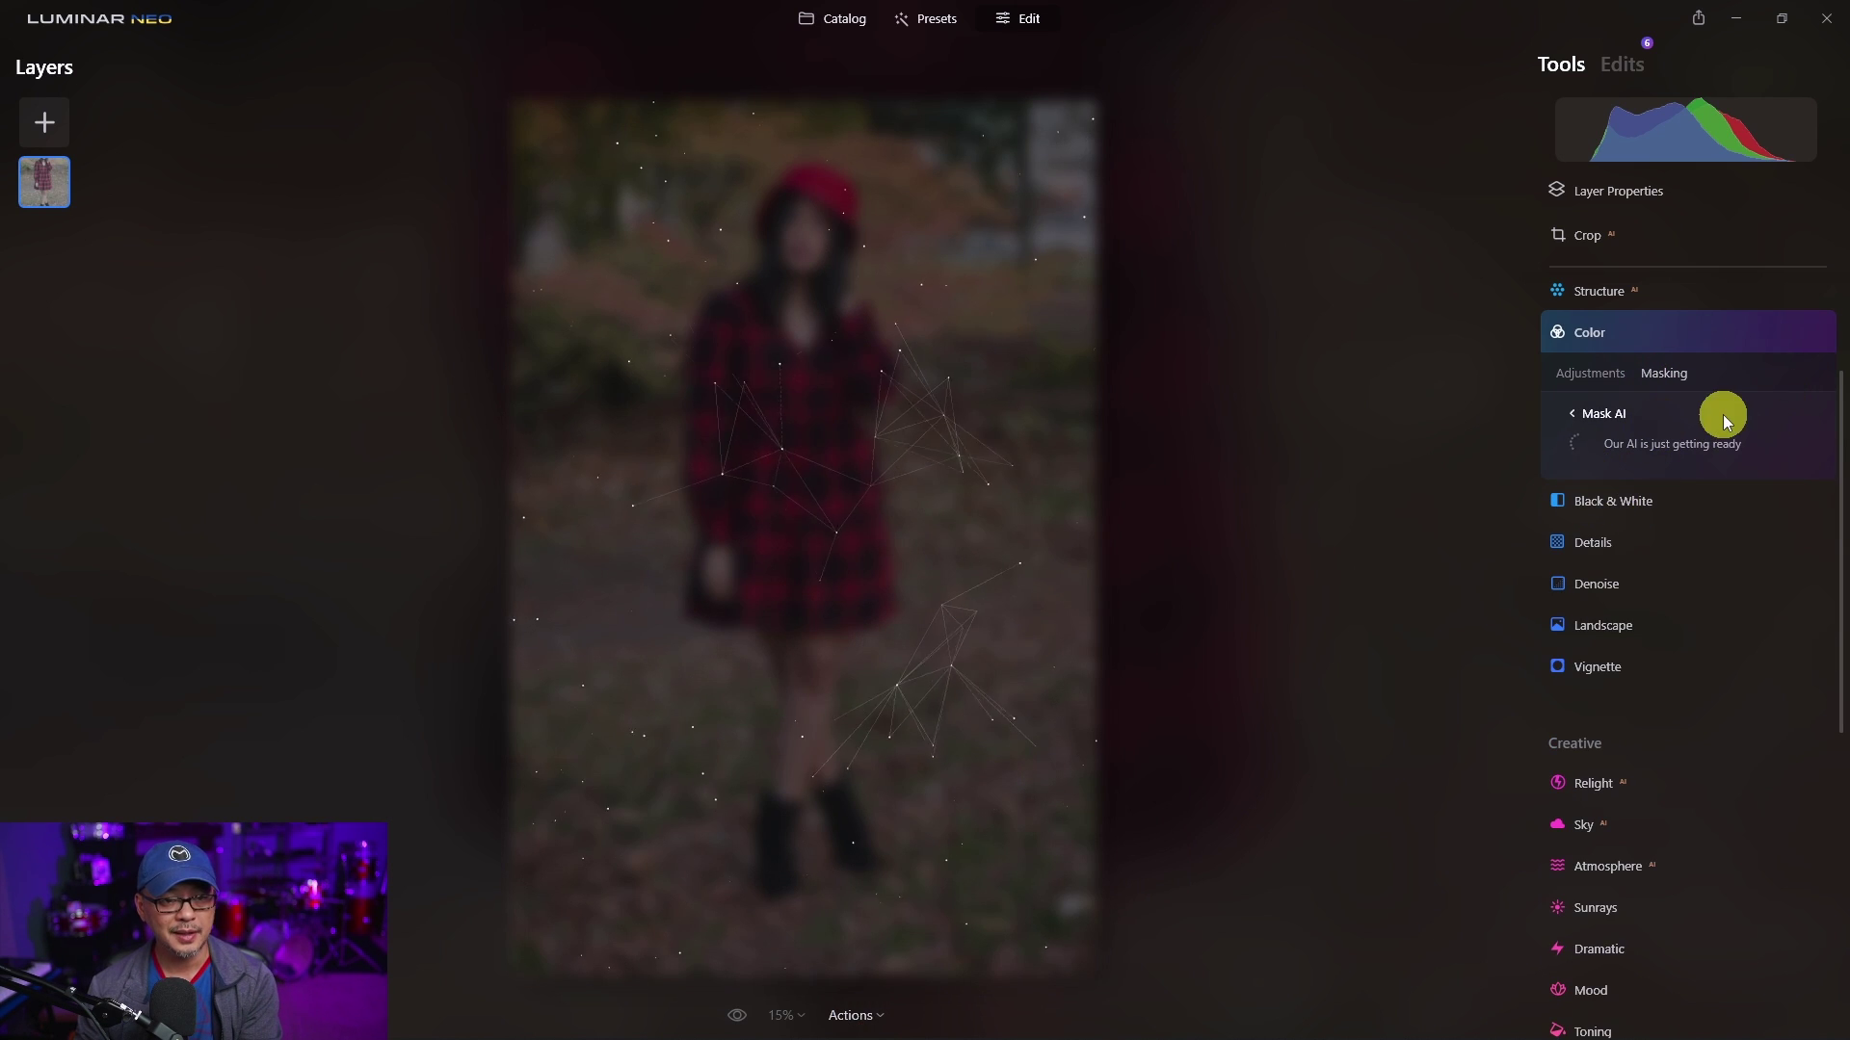
click(1616, 455)
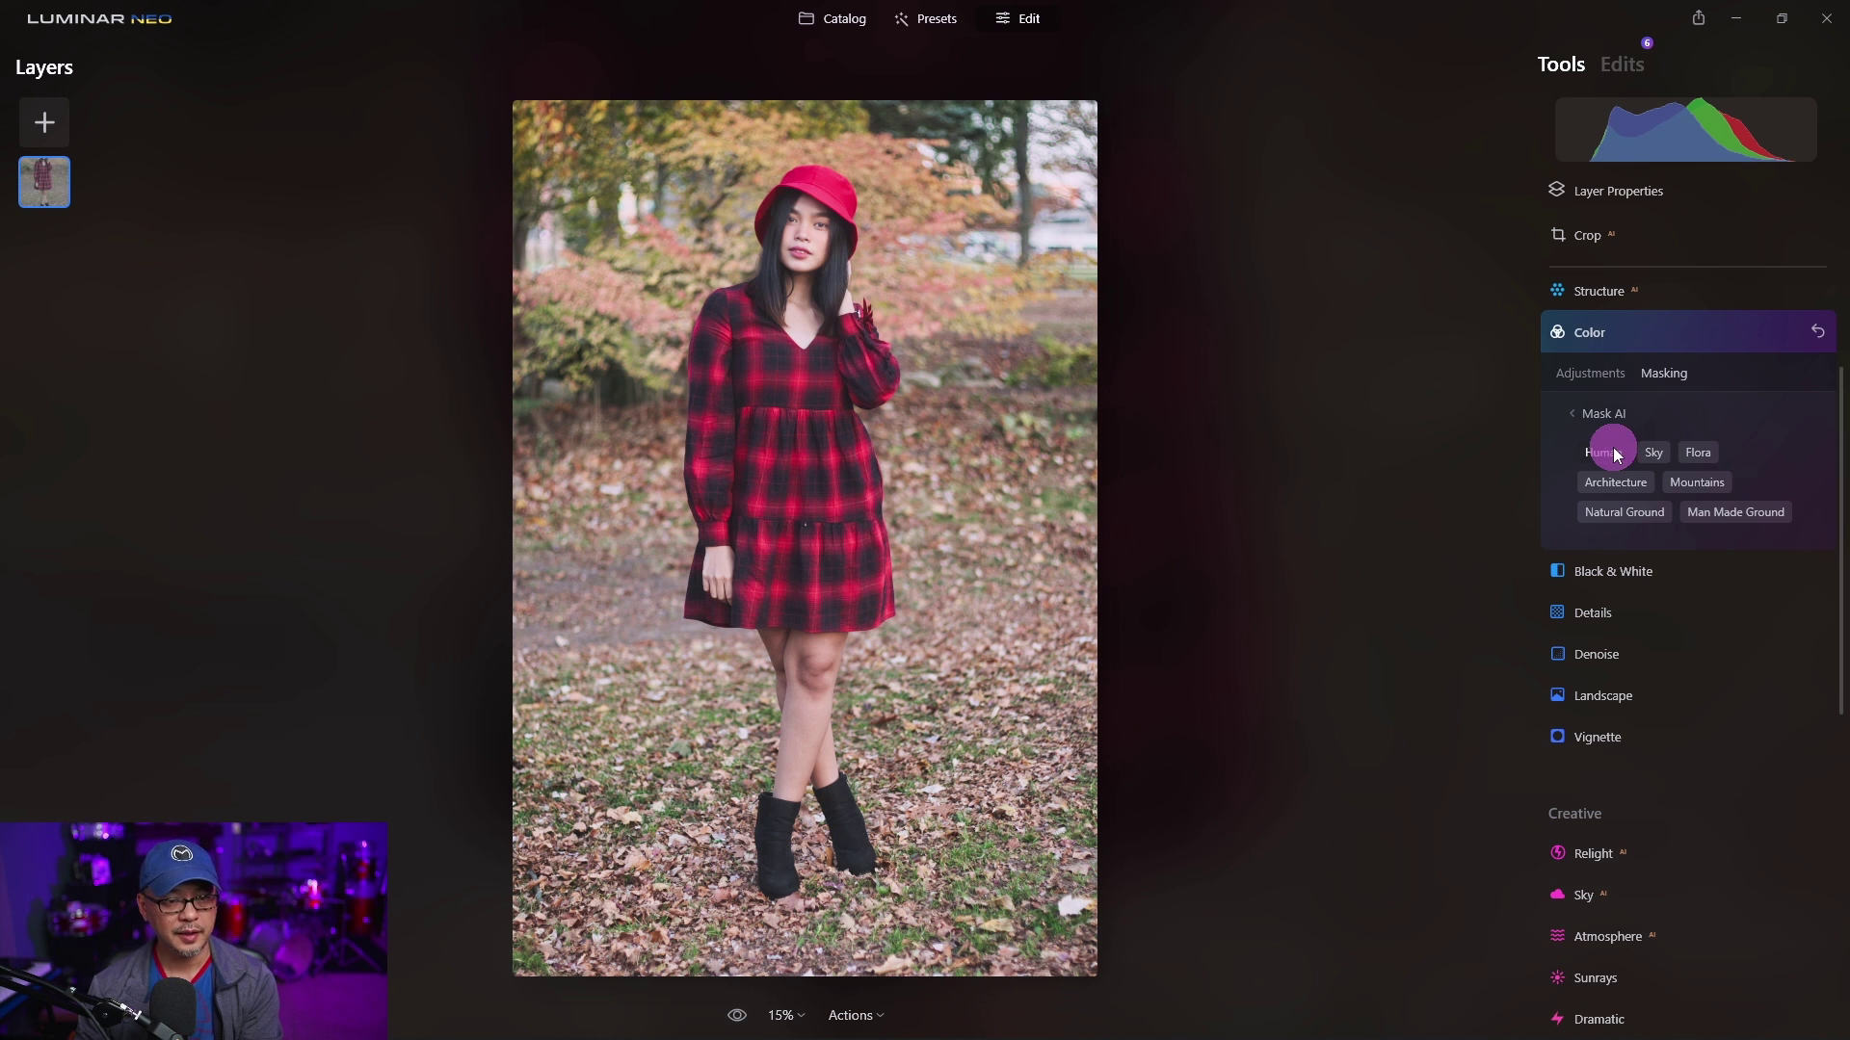
click(1582, 416)
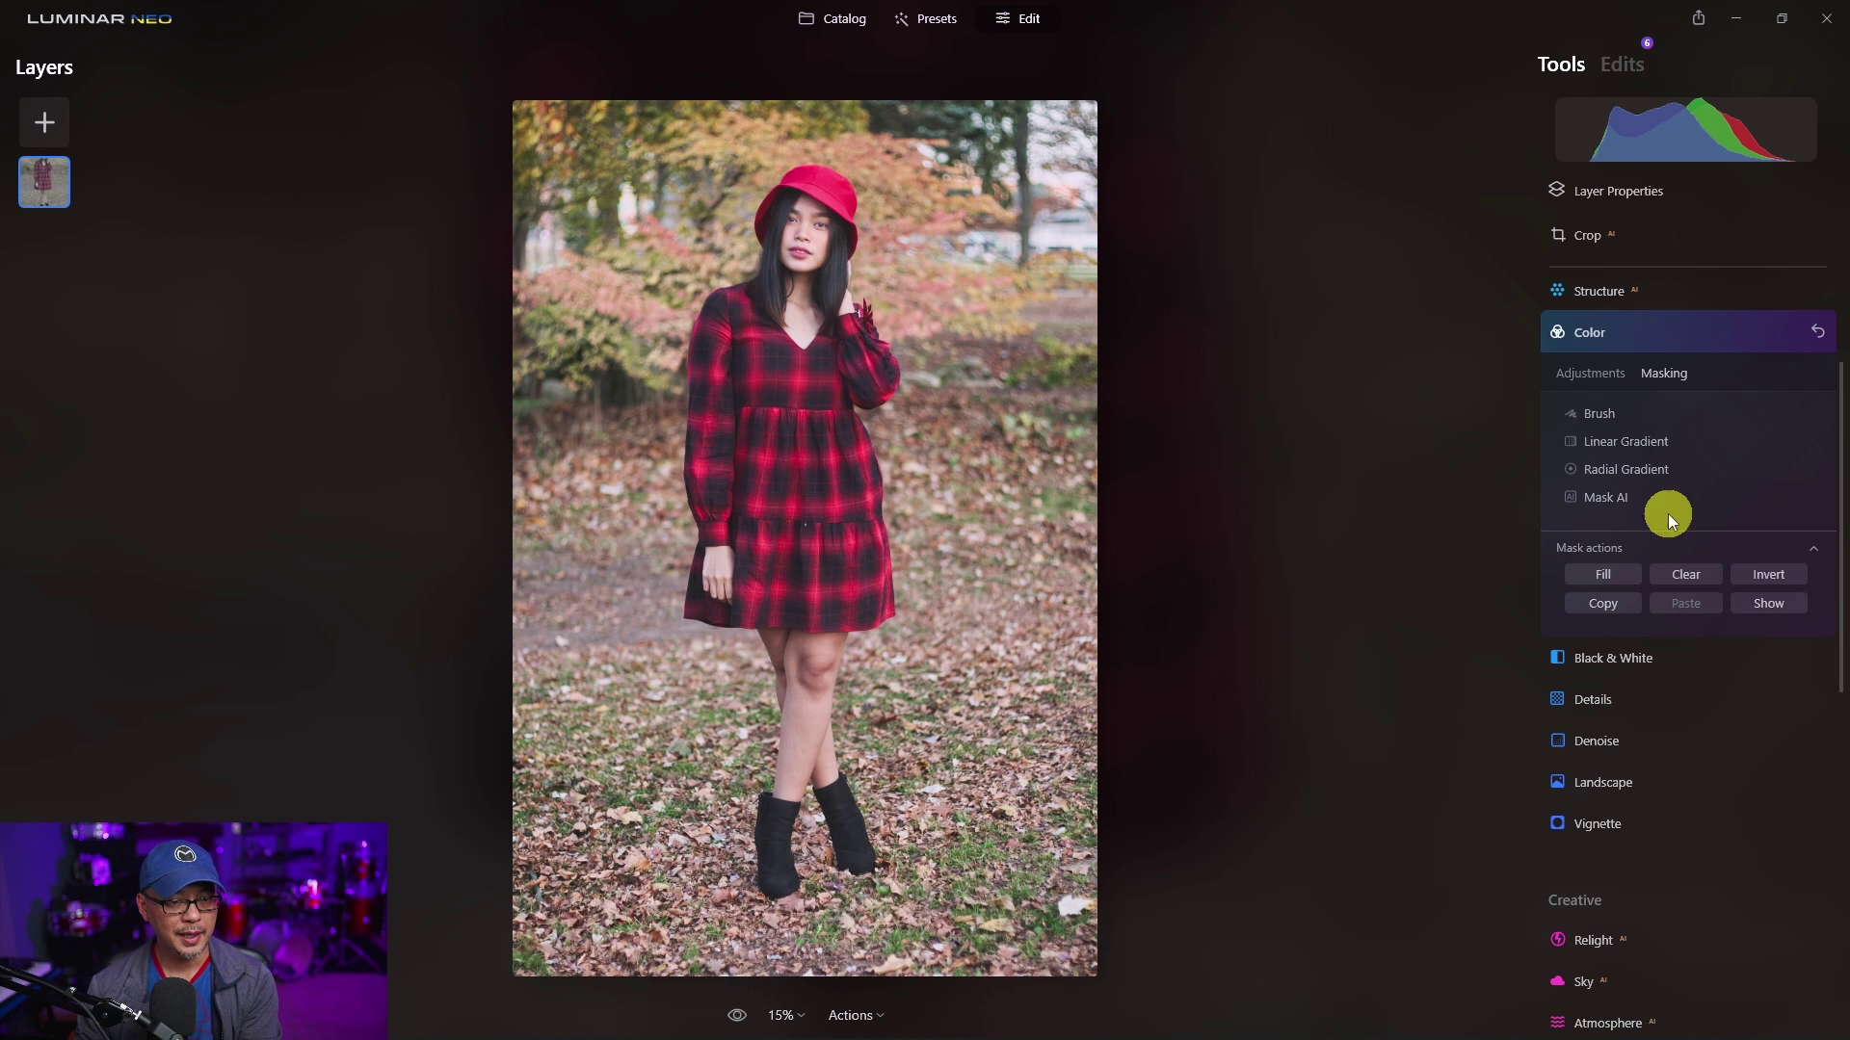
click(1772, 603)
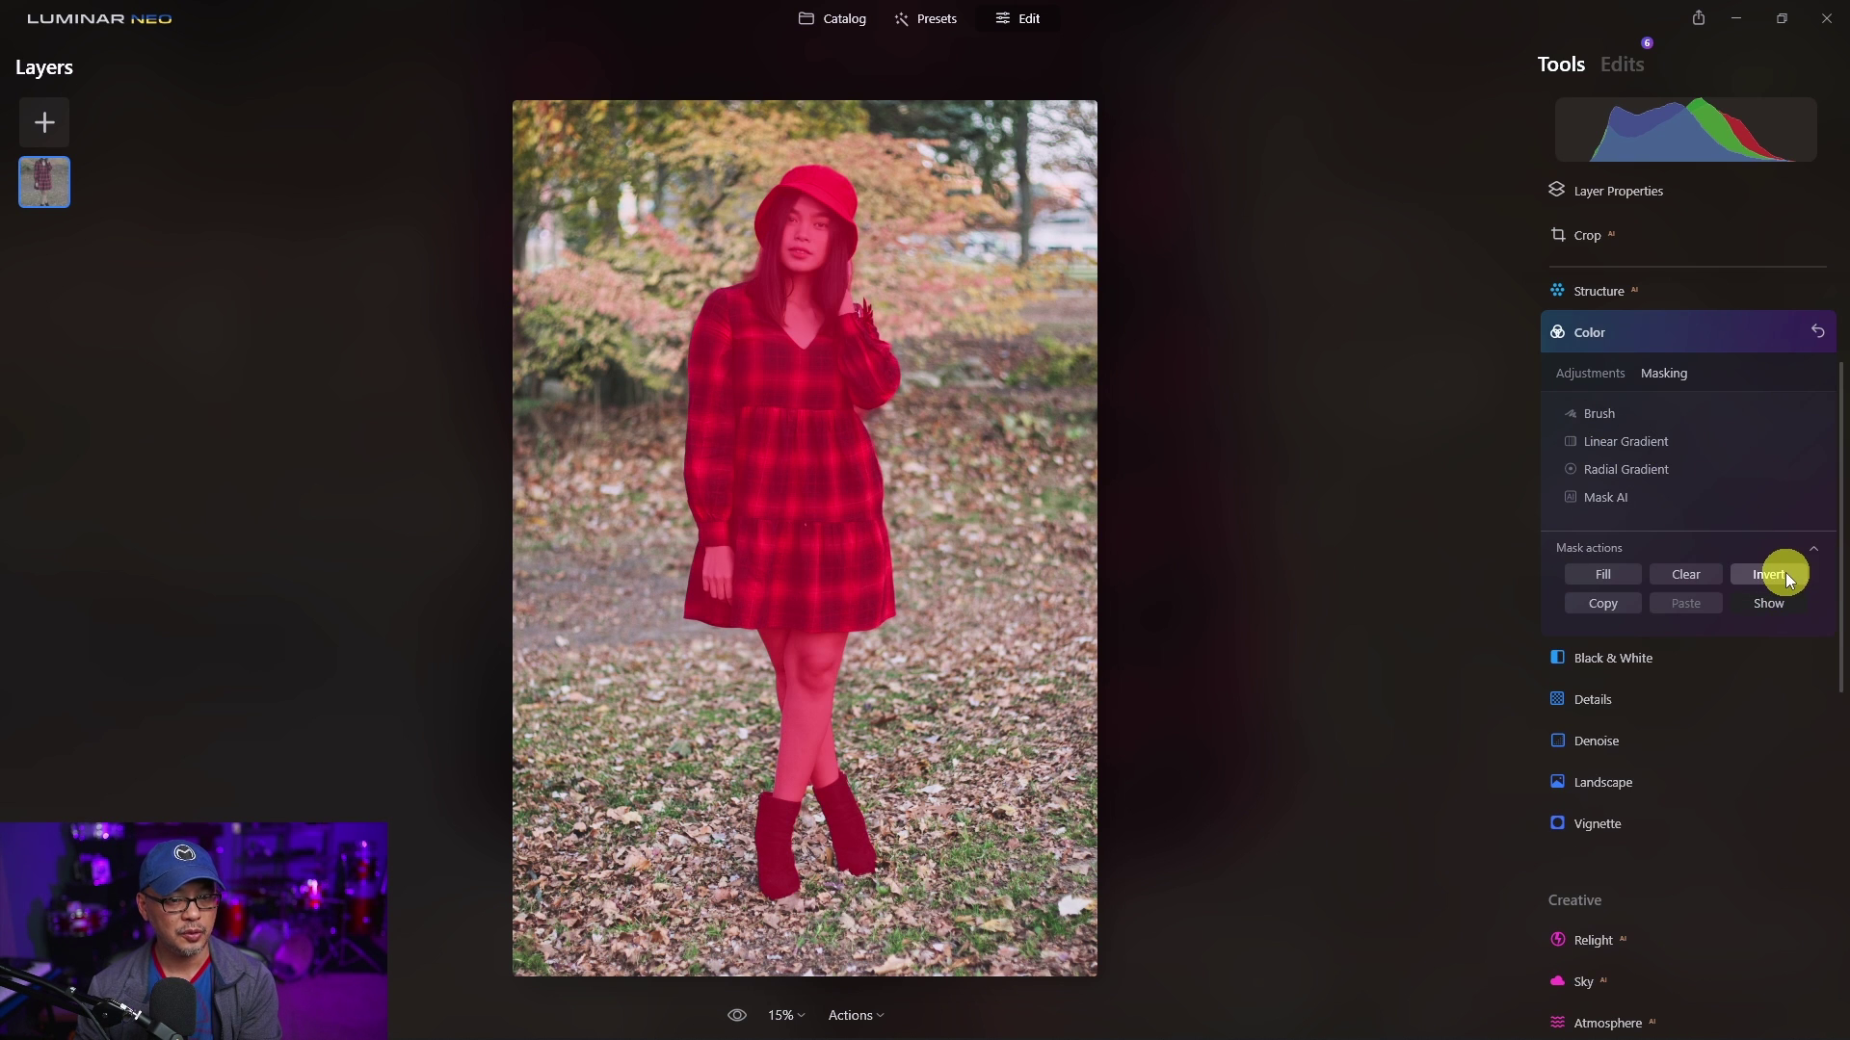
click(1784, 573)
click(1573, 372)
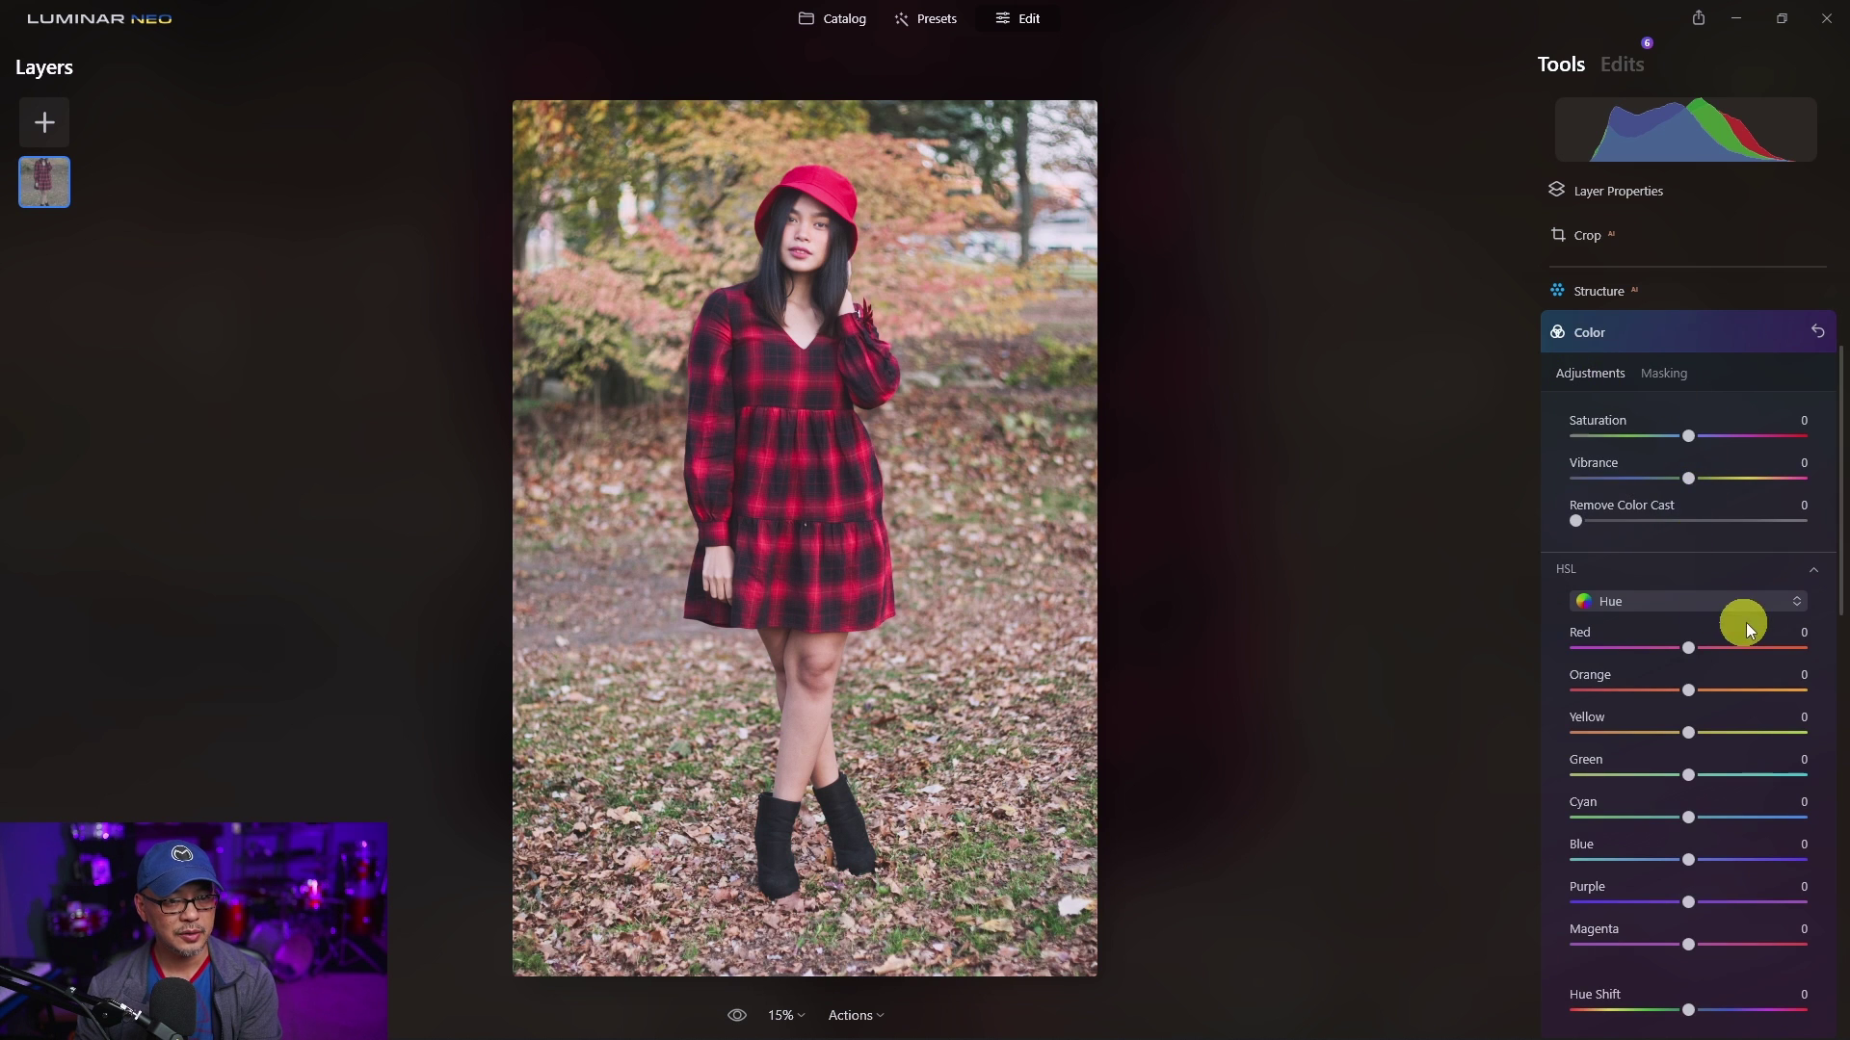
Step: Set the HSL Hue Shift to about -63 so the background turns magenta-pink
scroll(1749, 628, down, 7)
scroll(1730, 569, up, 2)
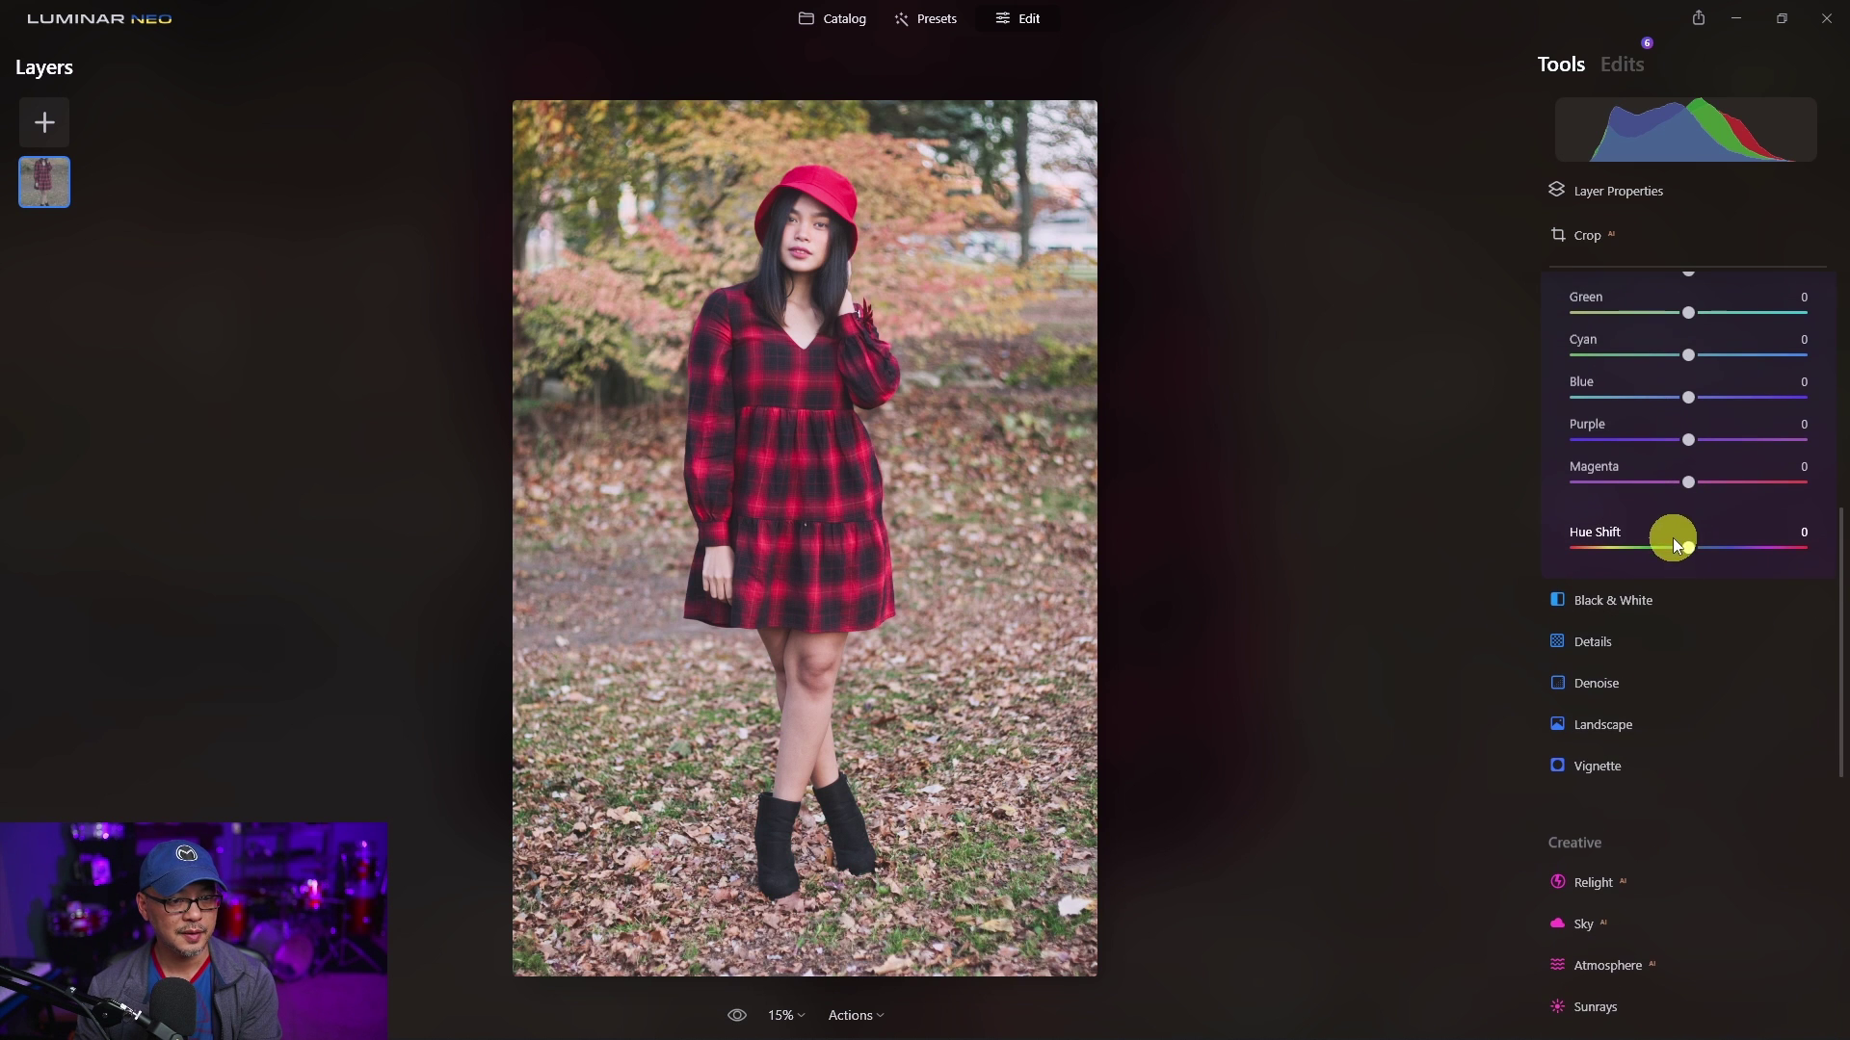
drag(1675, 546, 1653, 549)
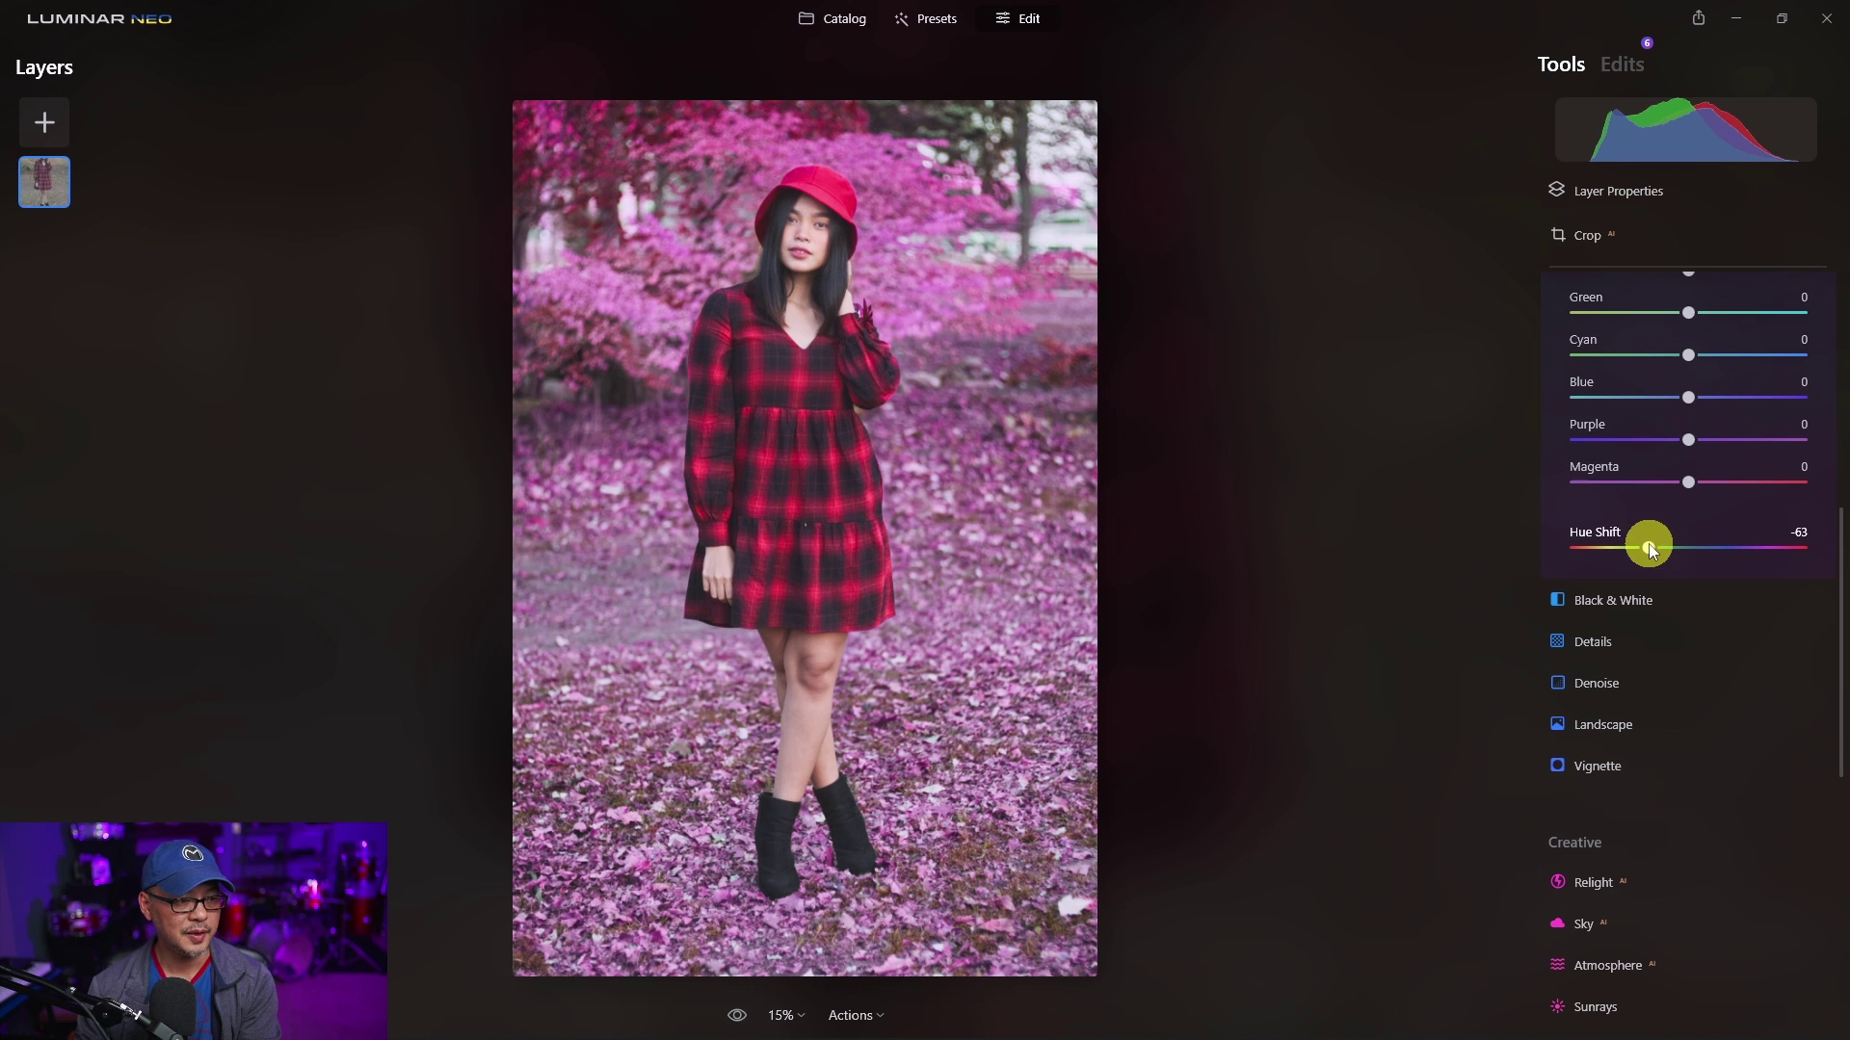
Step: Select two more April photos, sync the pink-background edits to them, and preview one
click(846, 21)
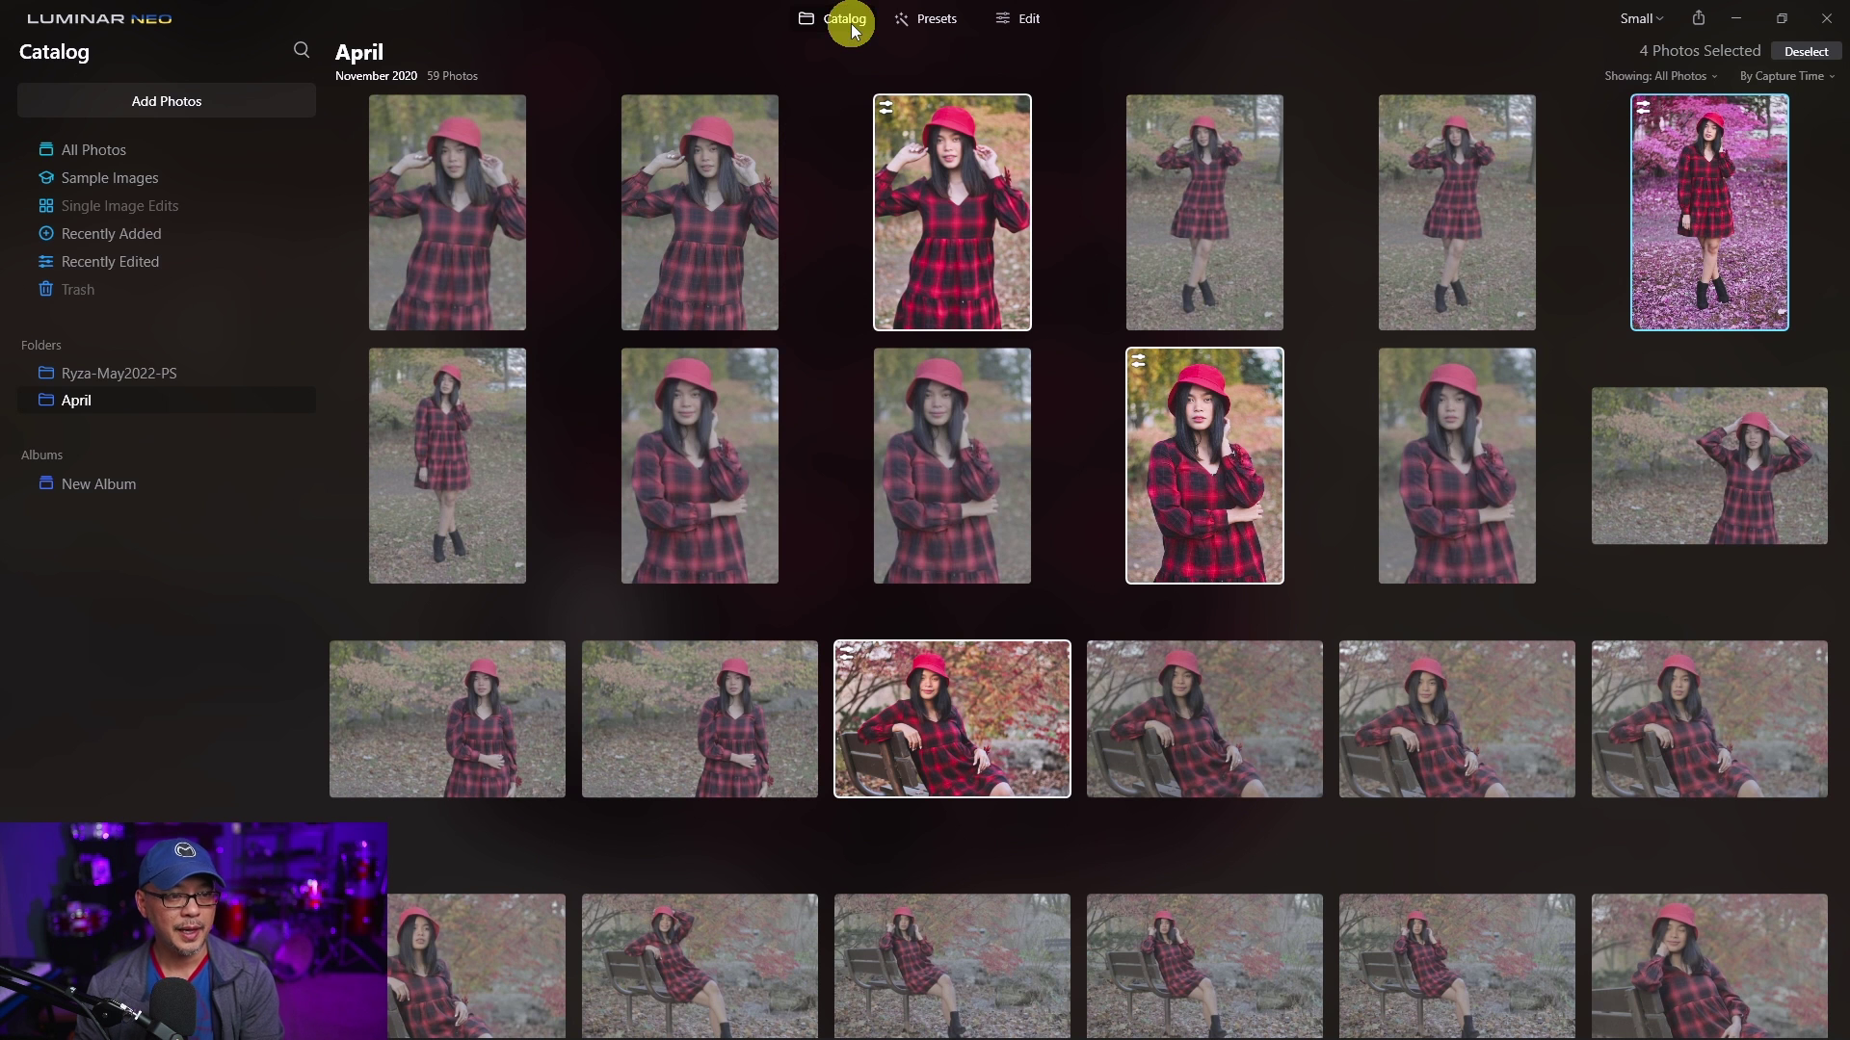
click(1366, 622)
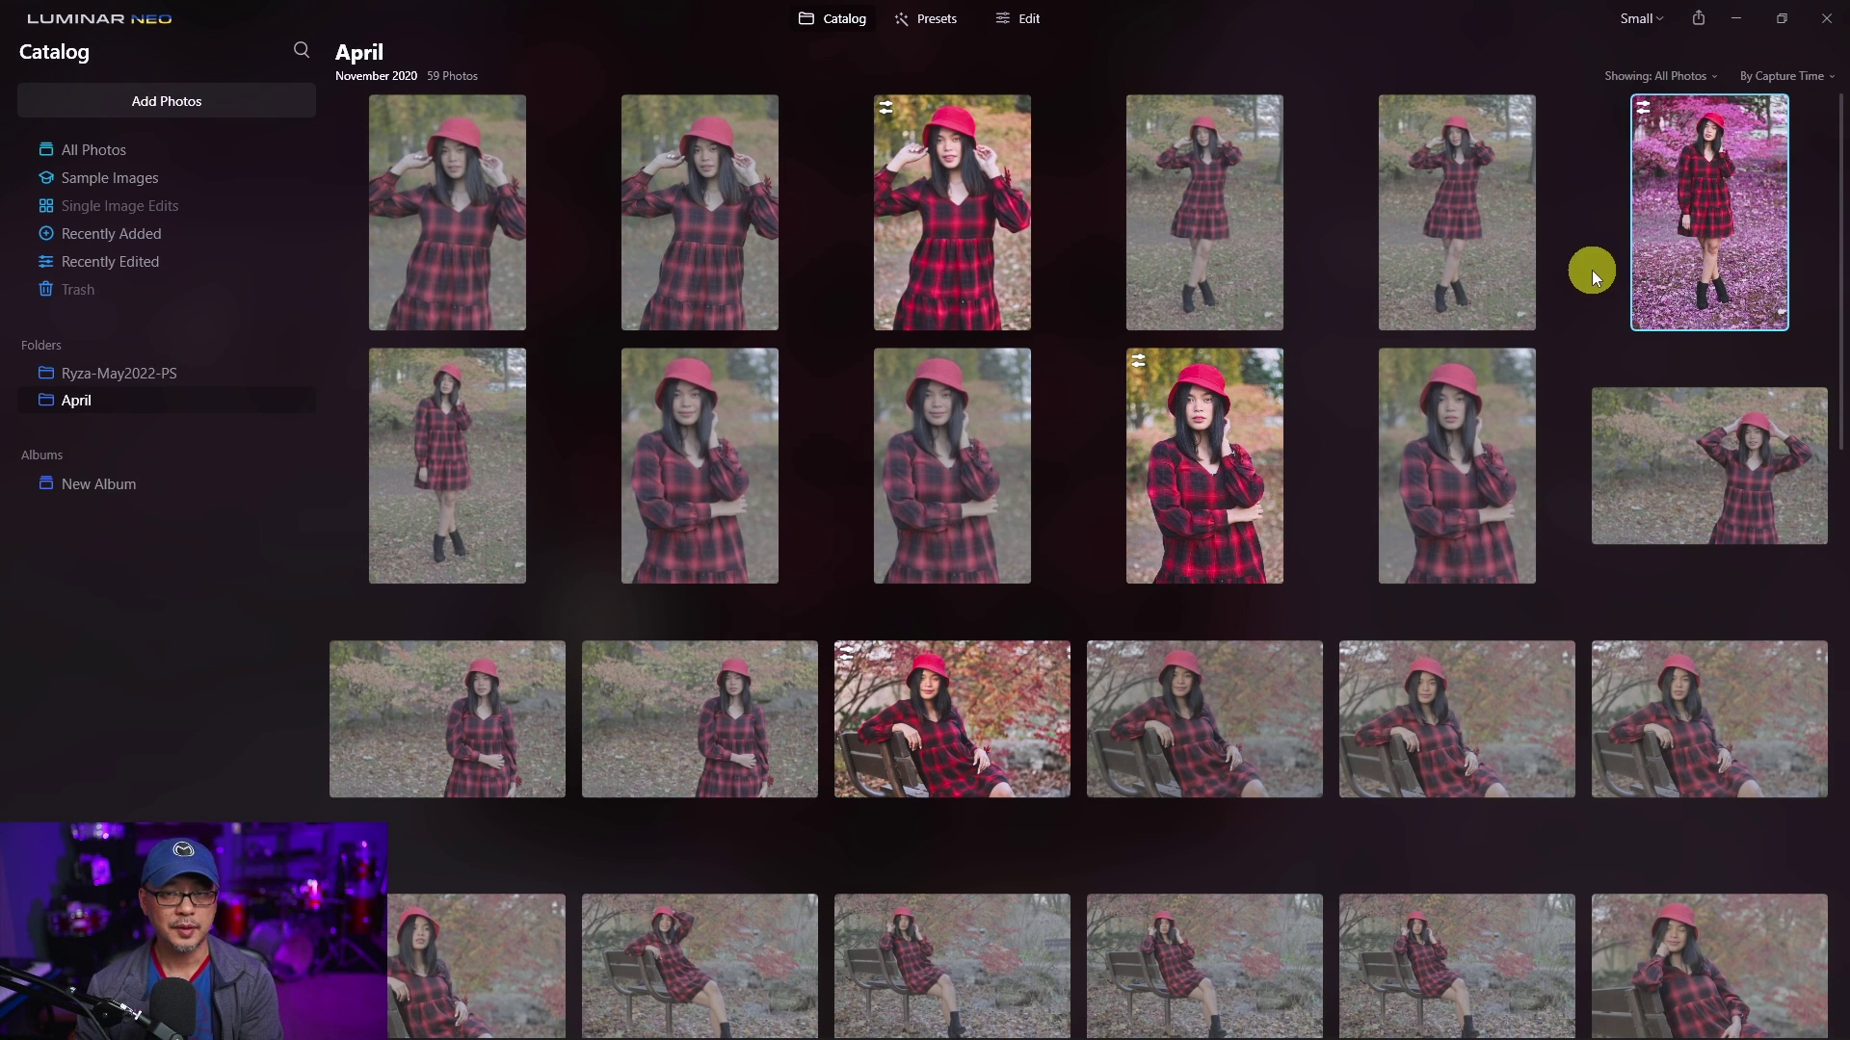
ctrl+click(1461, 208)
ctrl+click(1470, 401)
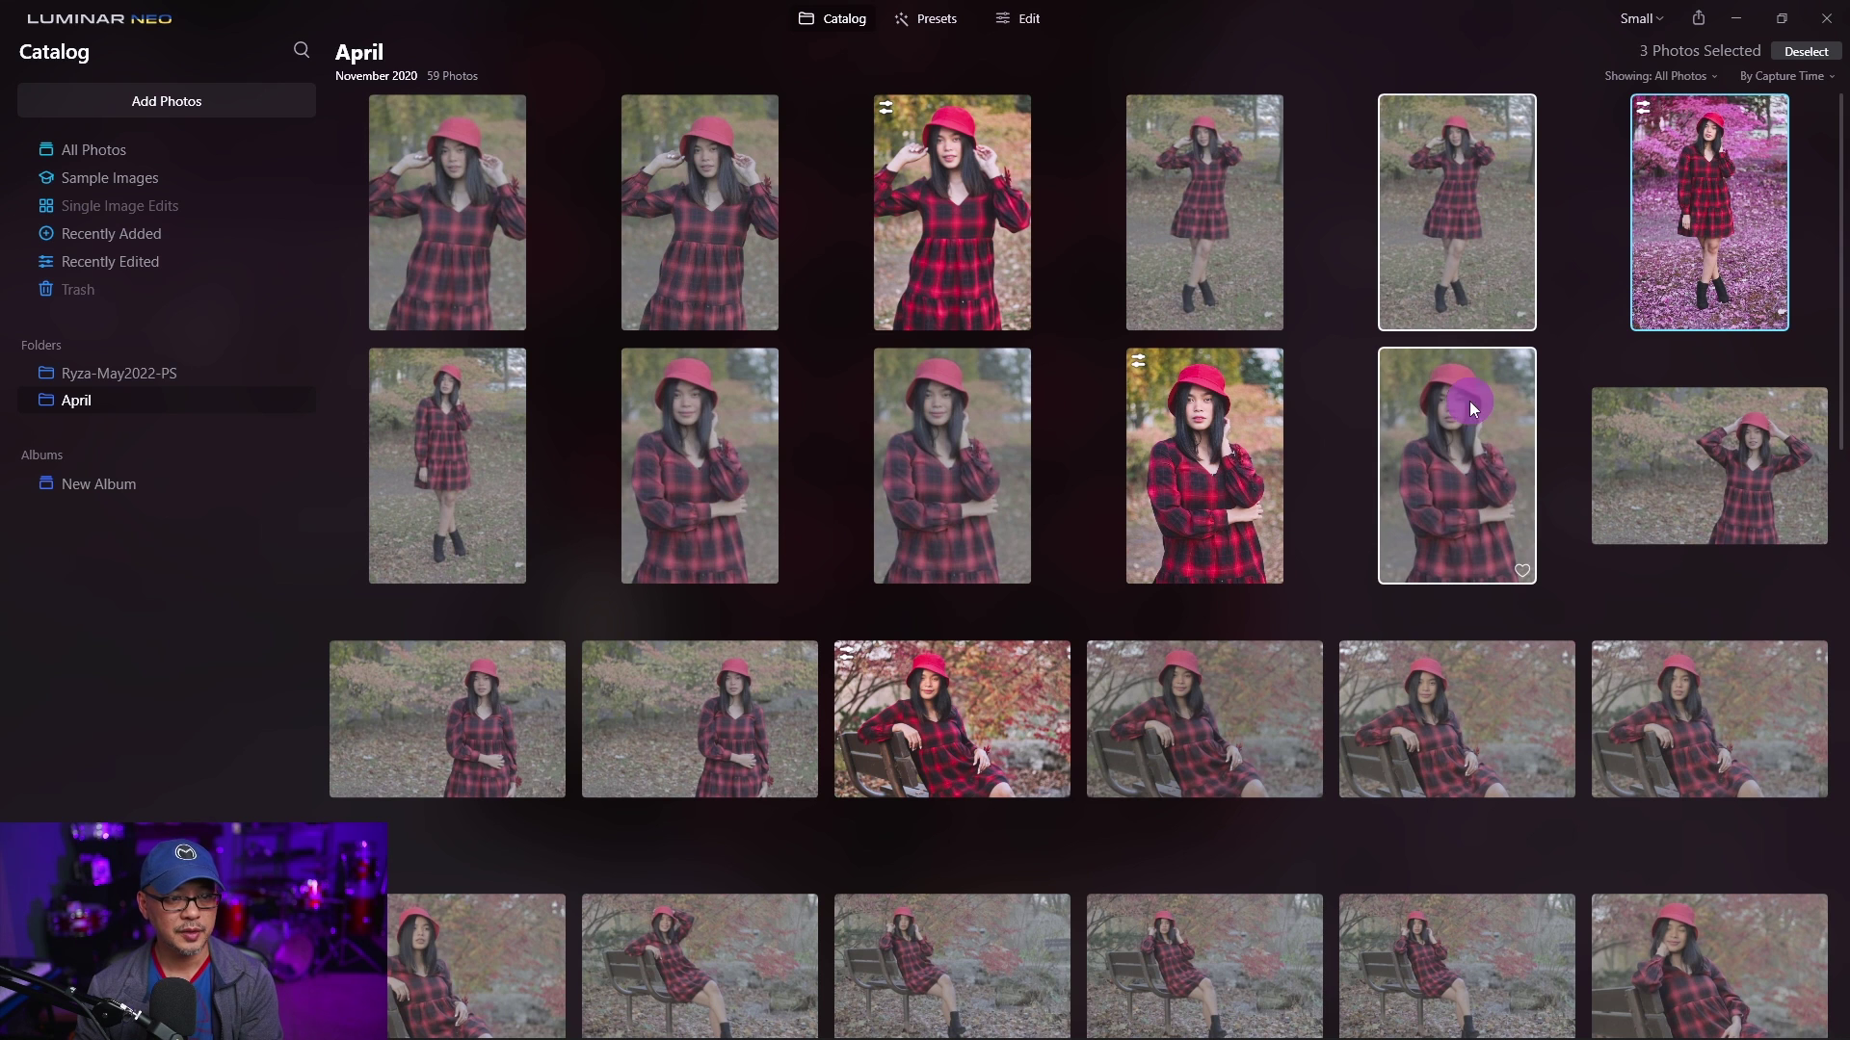
right_click(1476, 205)
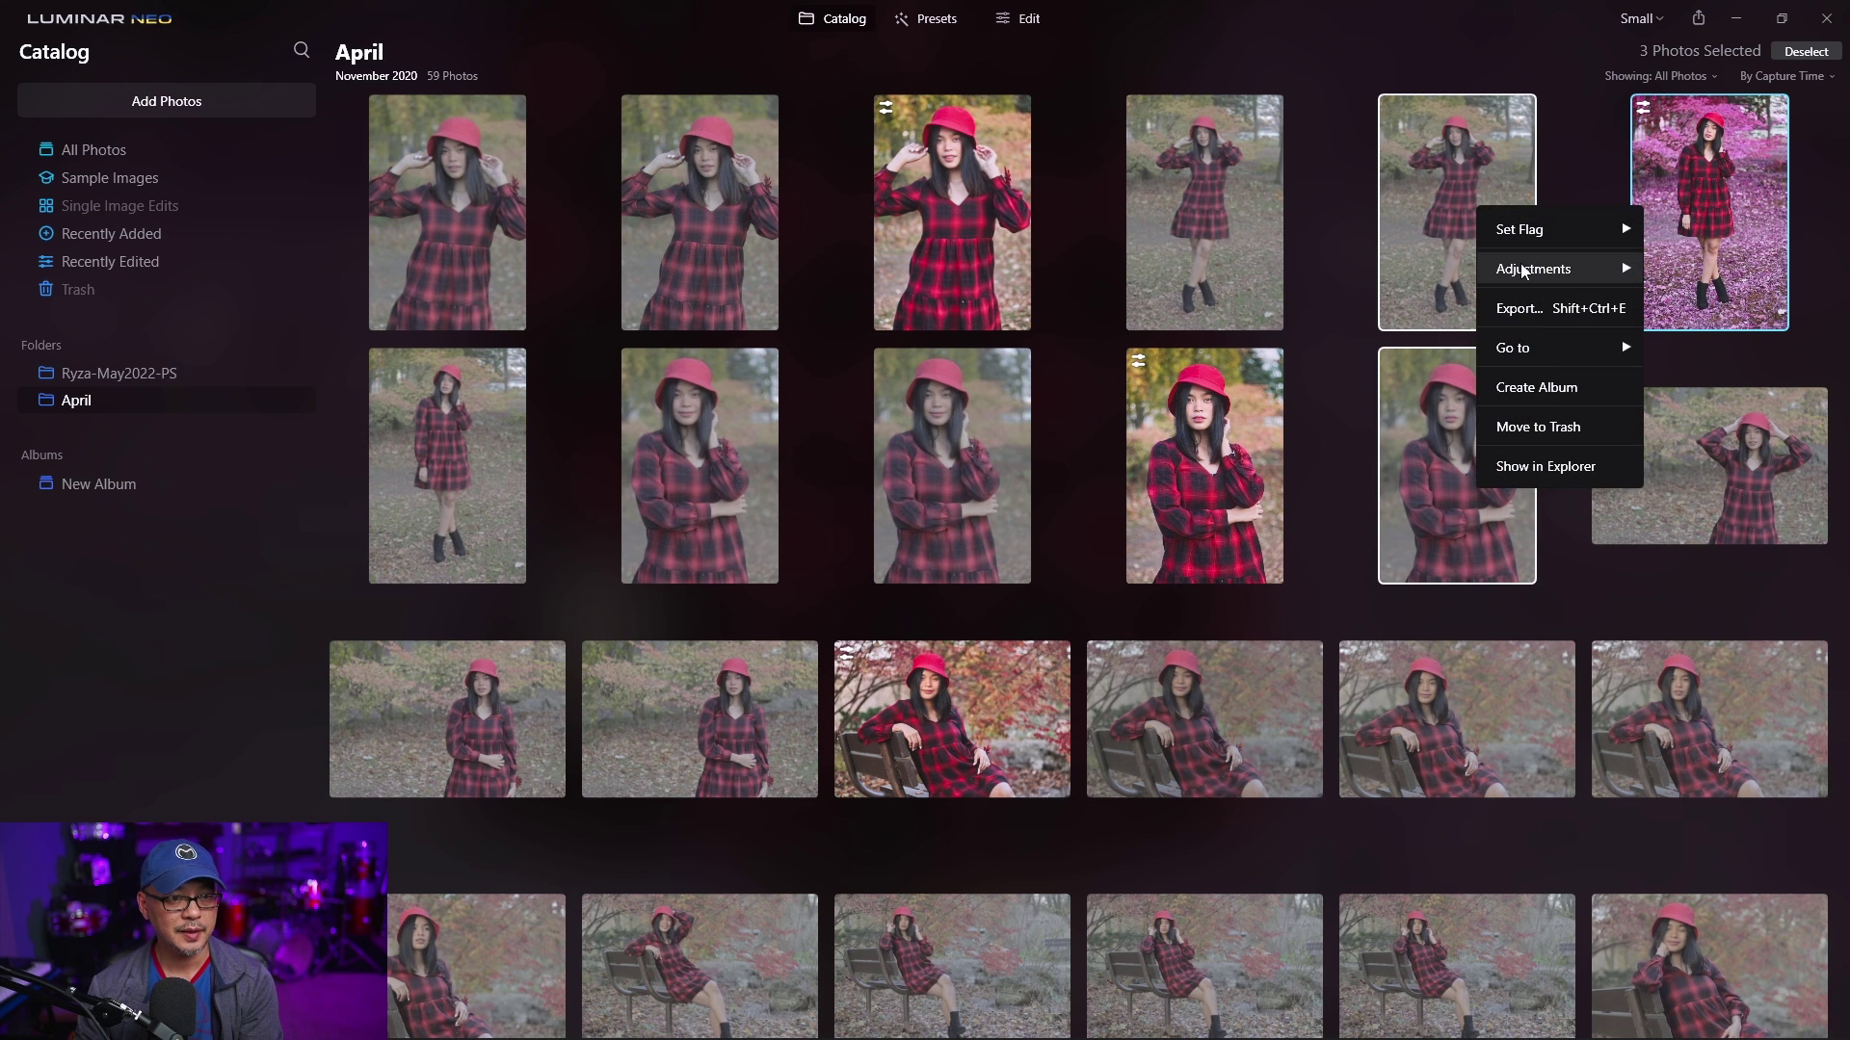
mouse_move(1522, 270)
click(1427, 276)
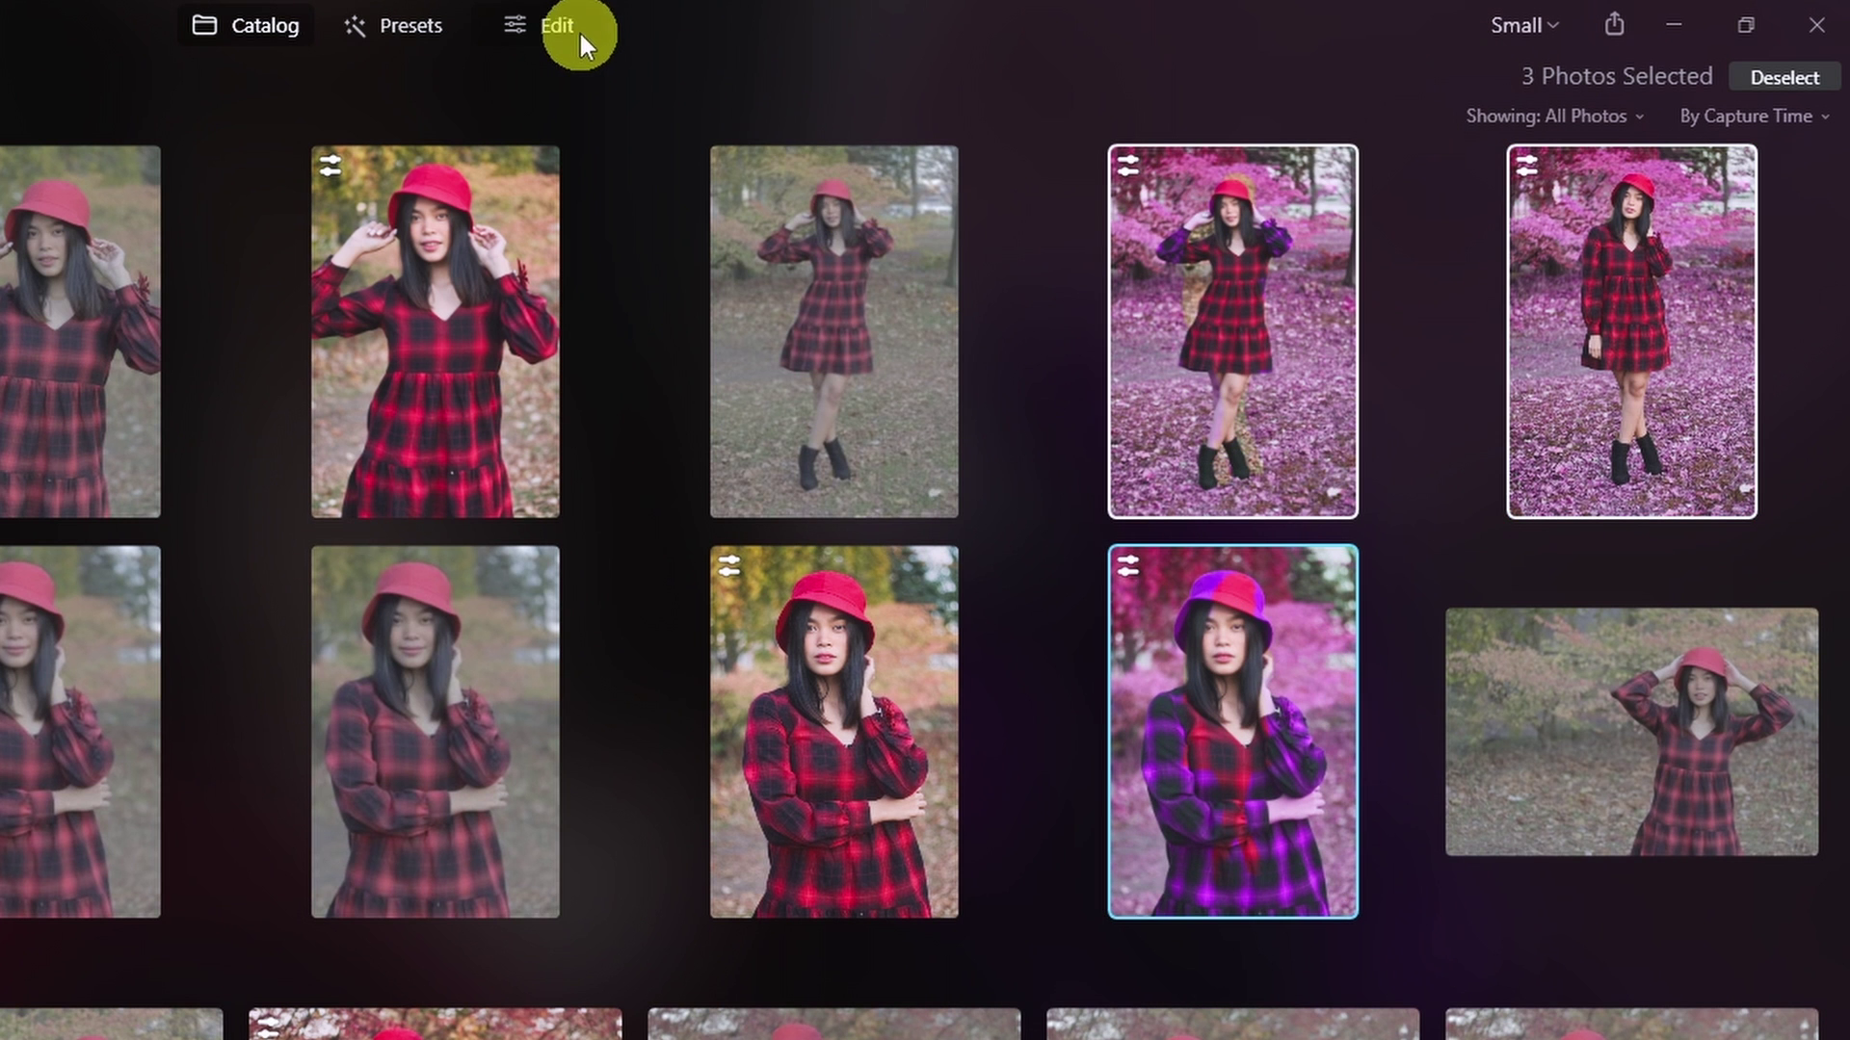
click(578, 29)
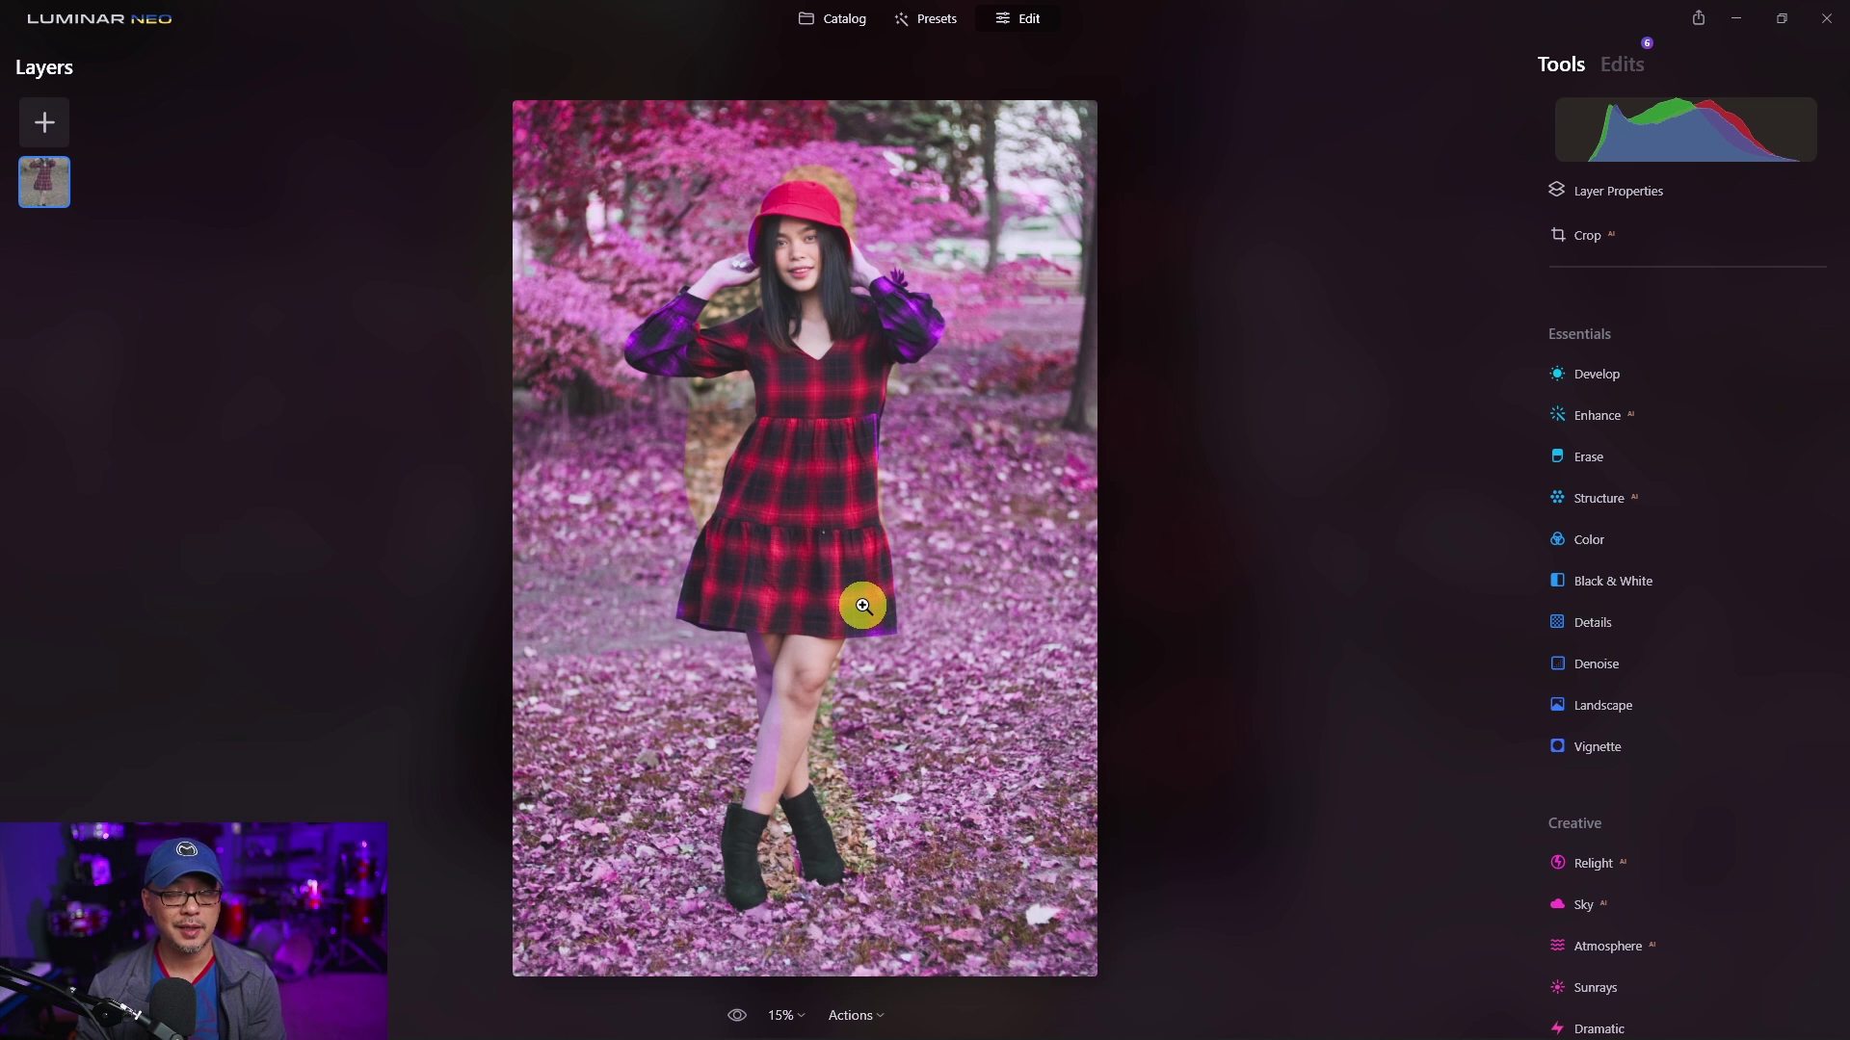
key(g)
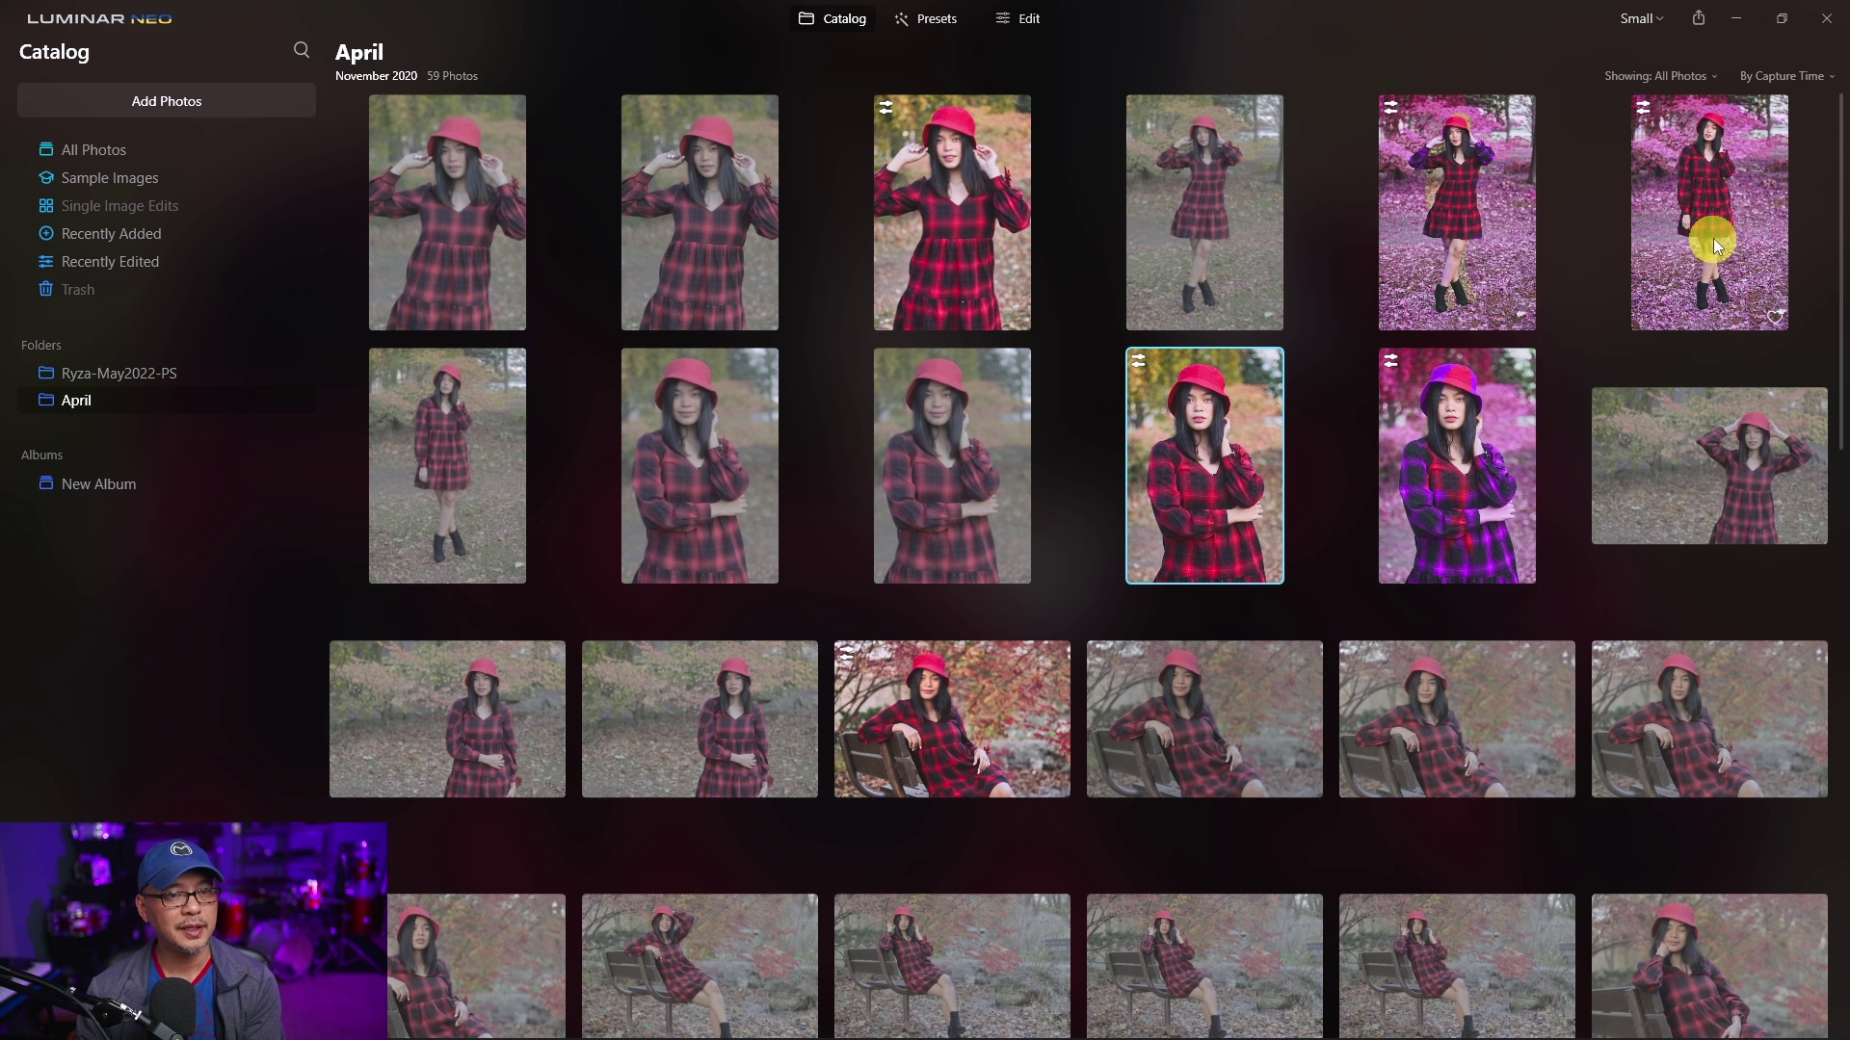
Step: Select the pink portrait plus two other April photos and choose Share > Folder
click(1713, 175)
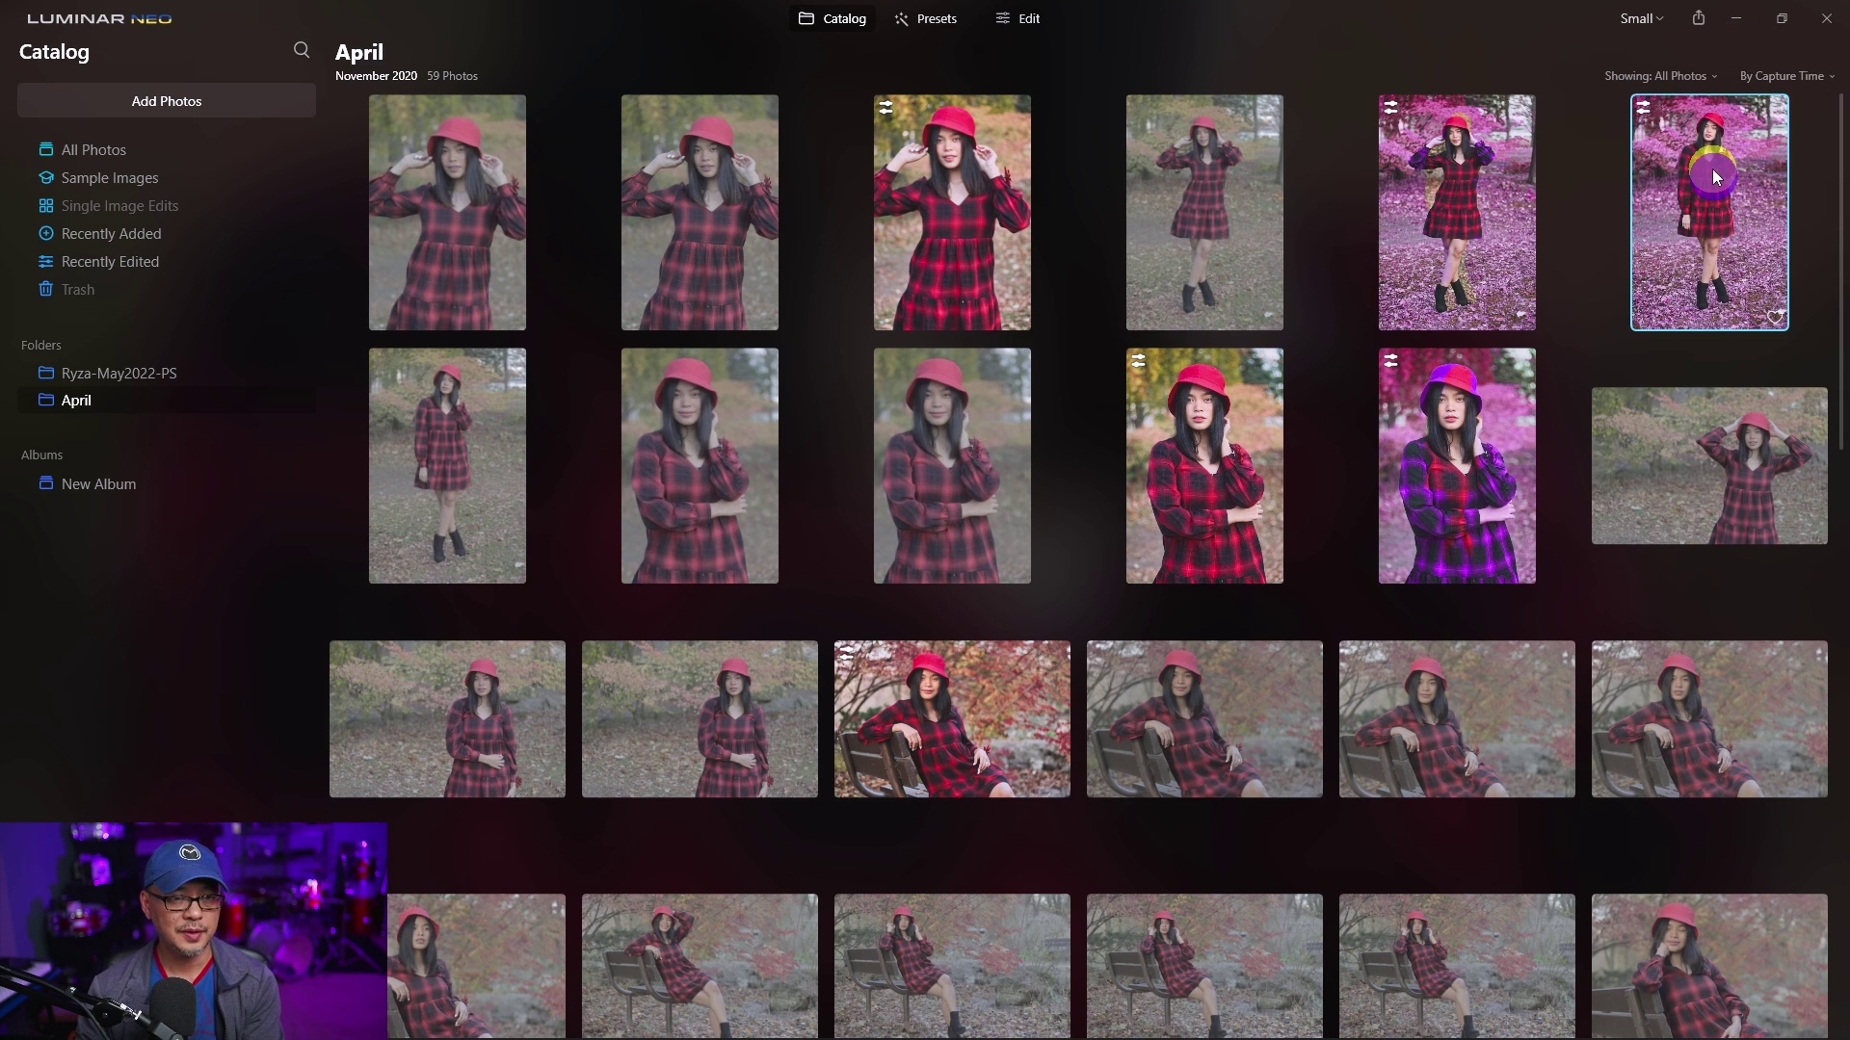
ctrl+click(988, 208)
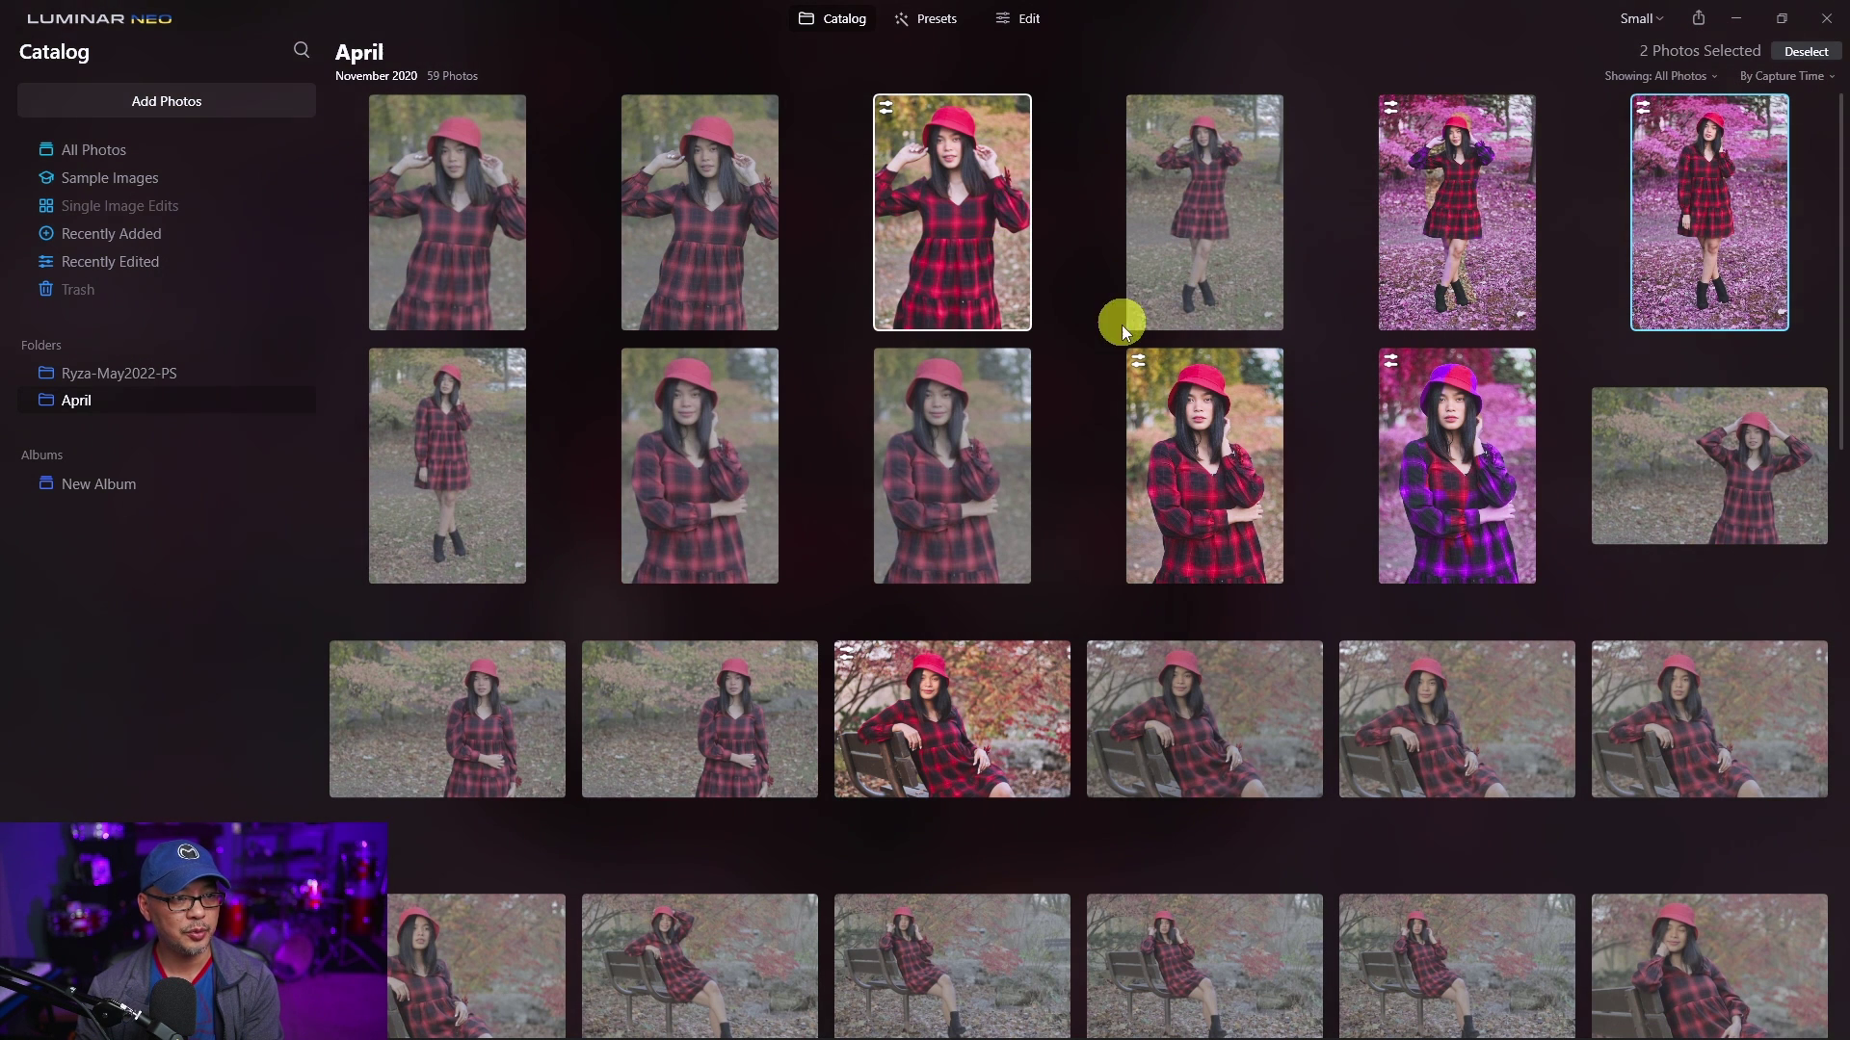
ctrl+click(1269, 526)
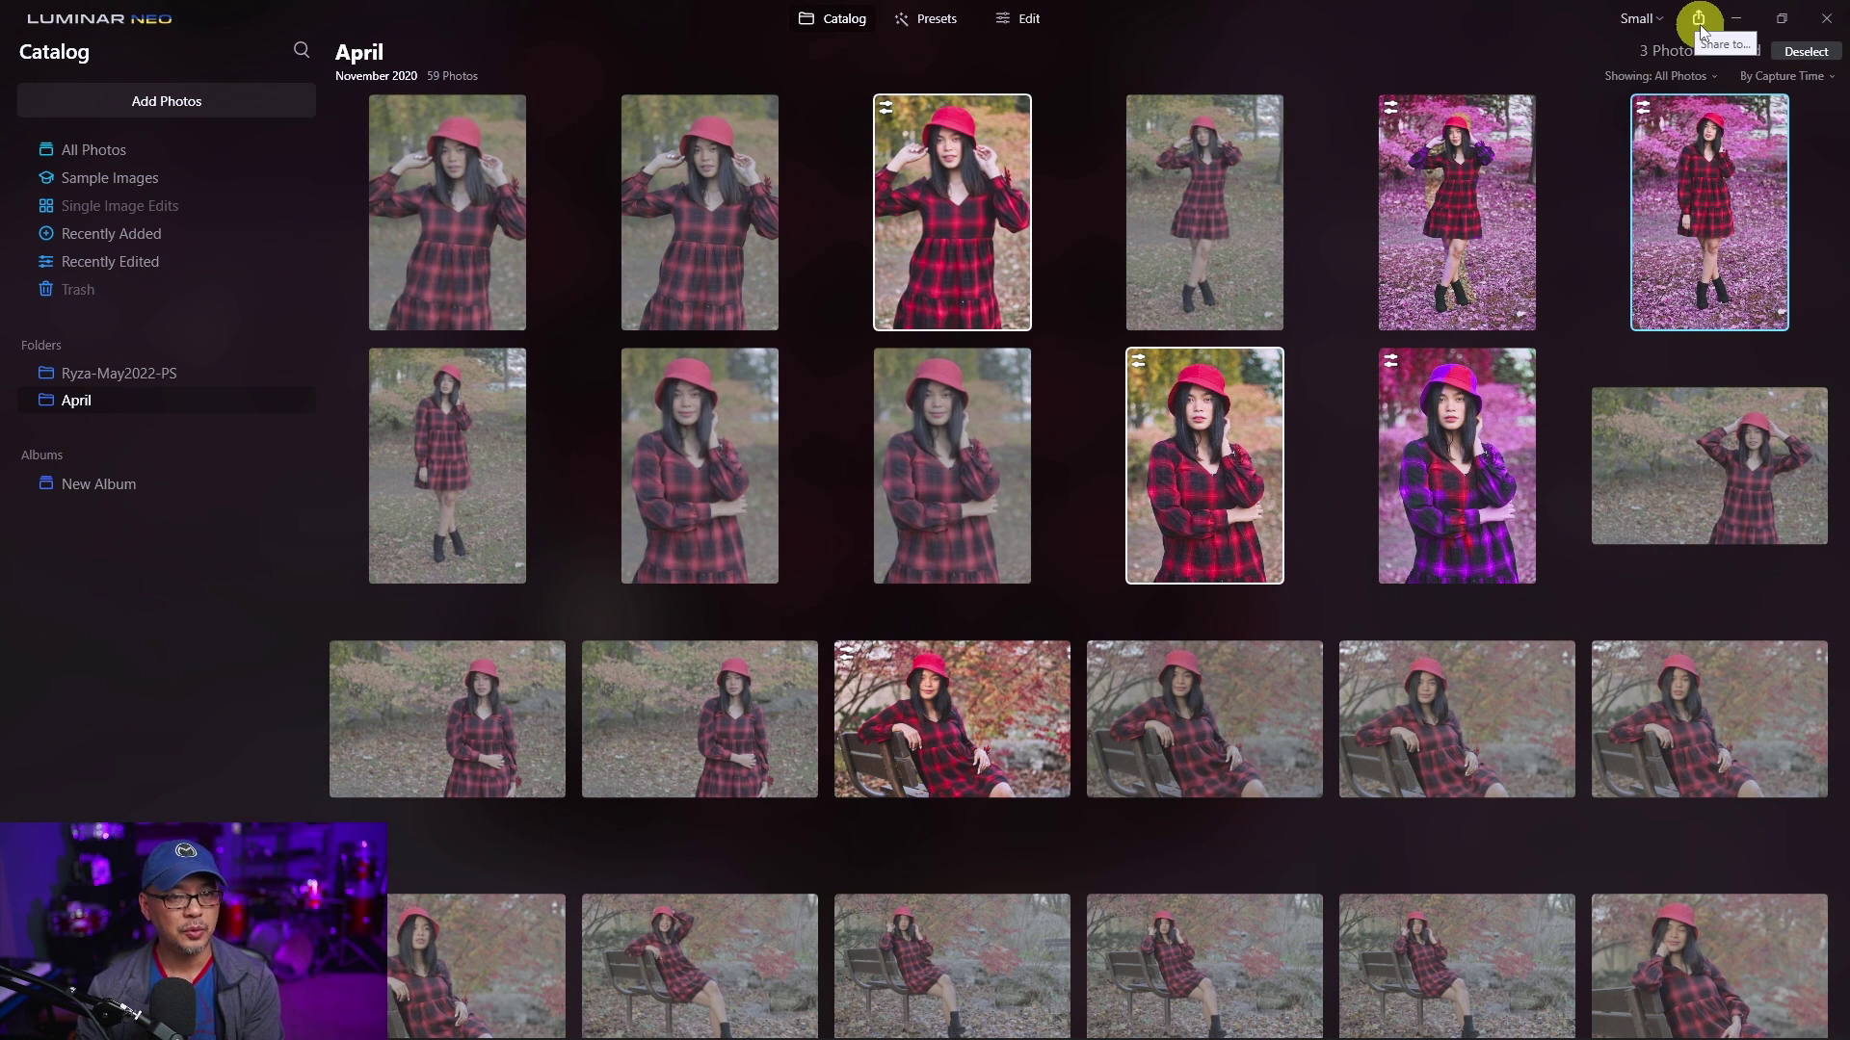
click(1698, 32)
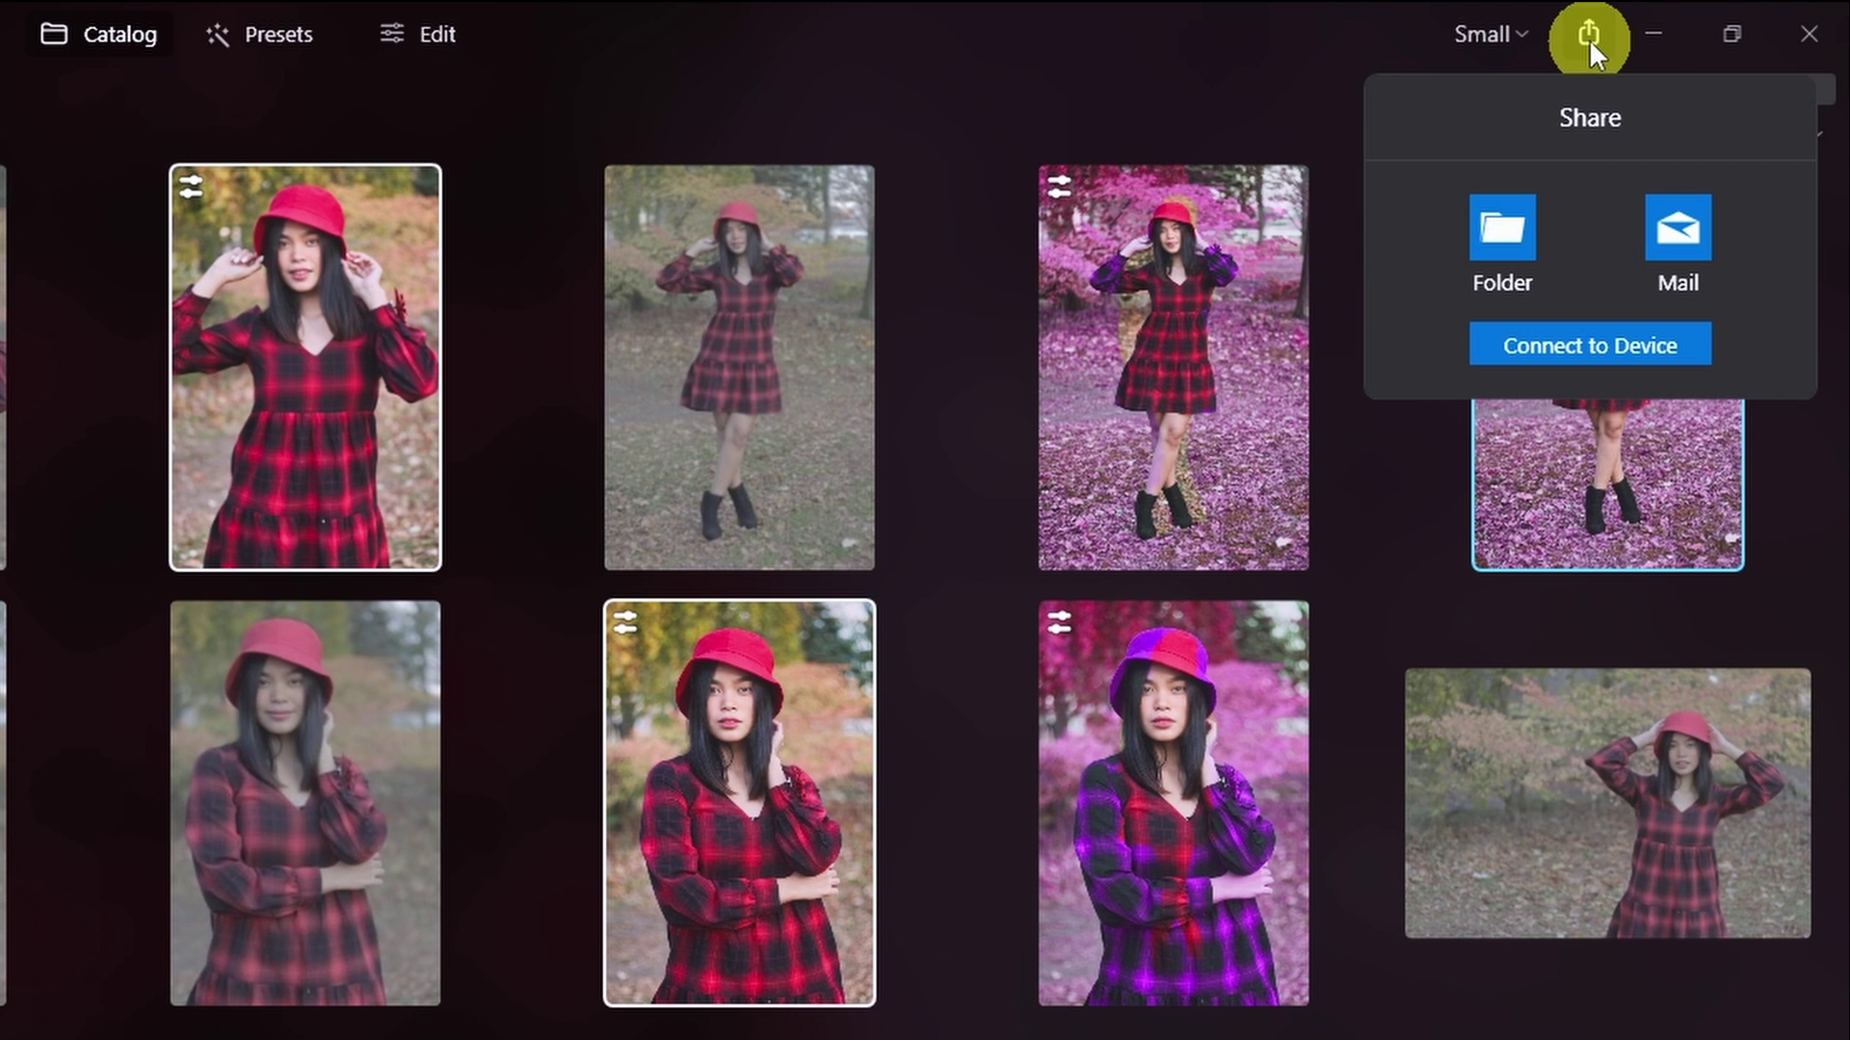
click(1505, 229)
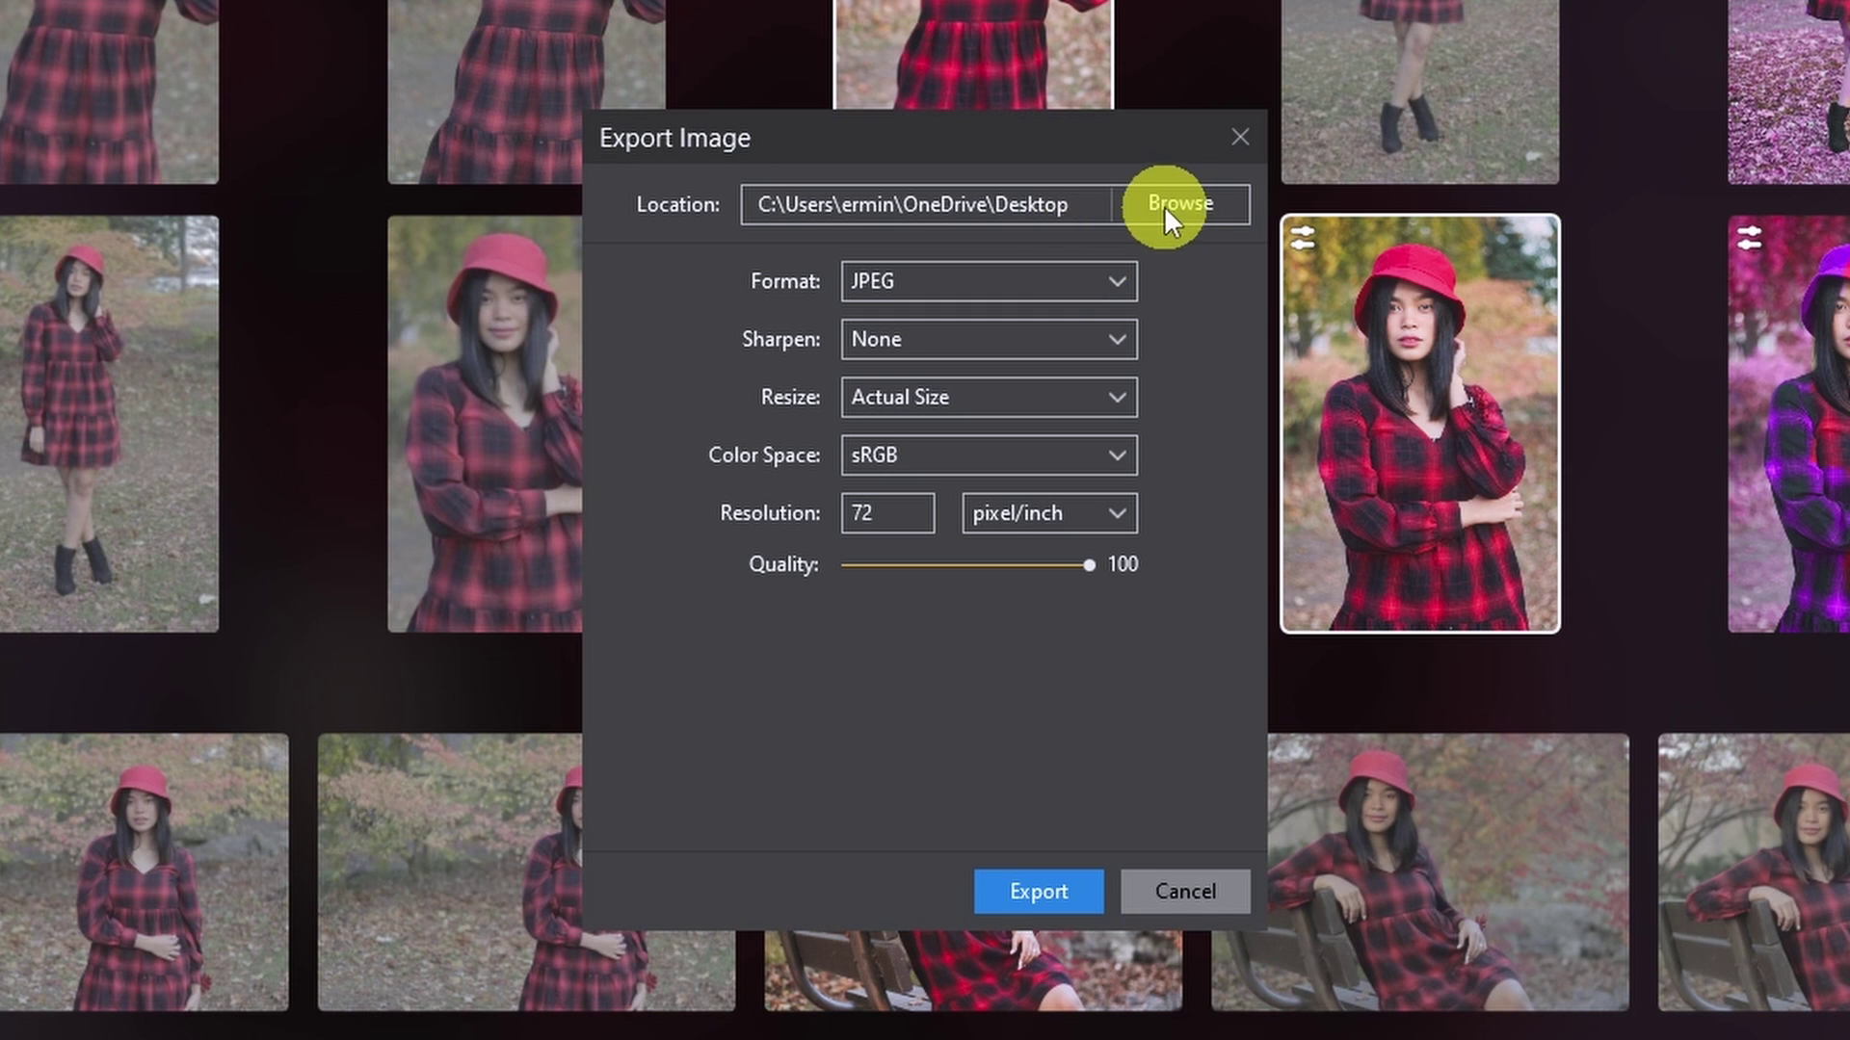
Step: Export them to Desktop\exports, resized by Dimensions to 1000 pixels wide
click(1164, 205)
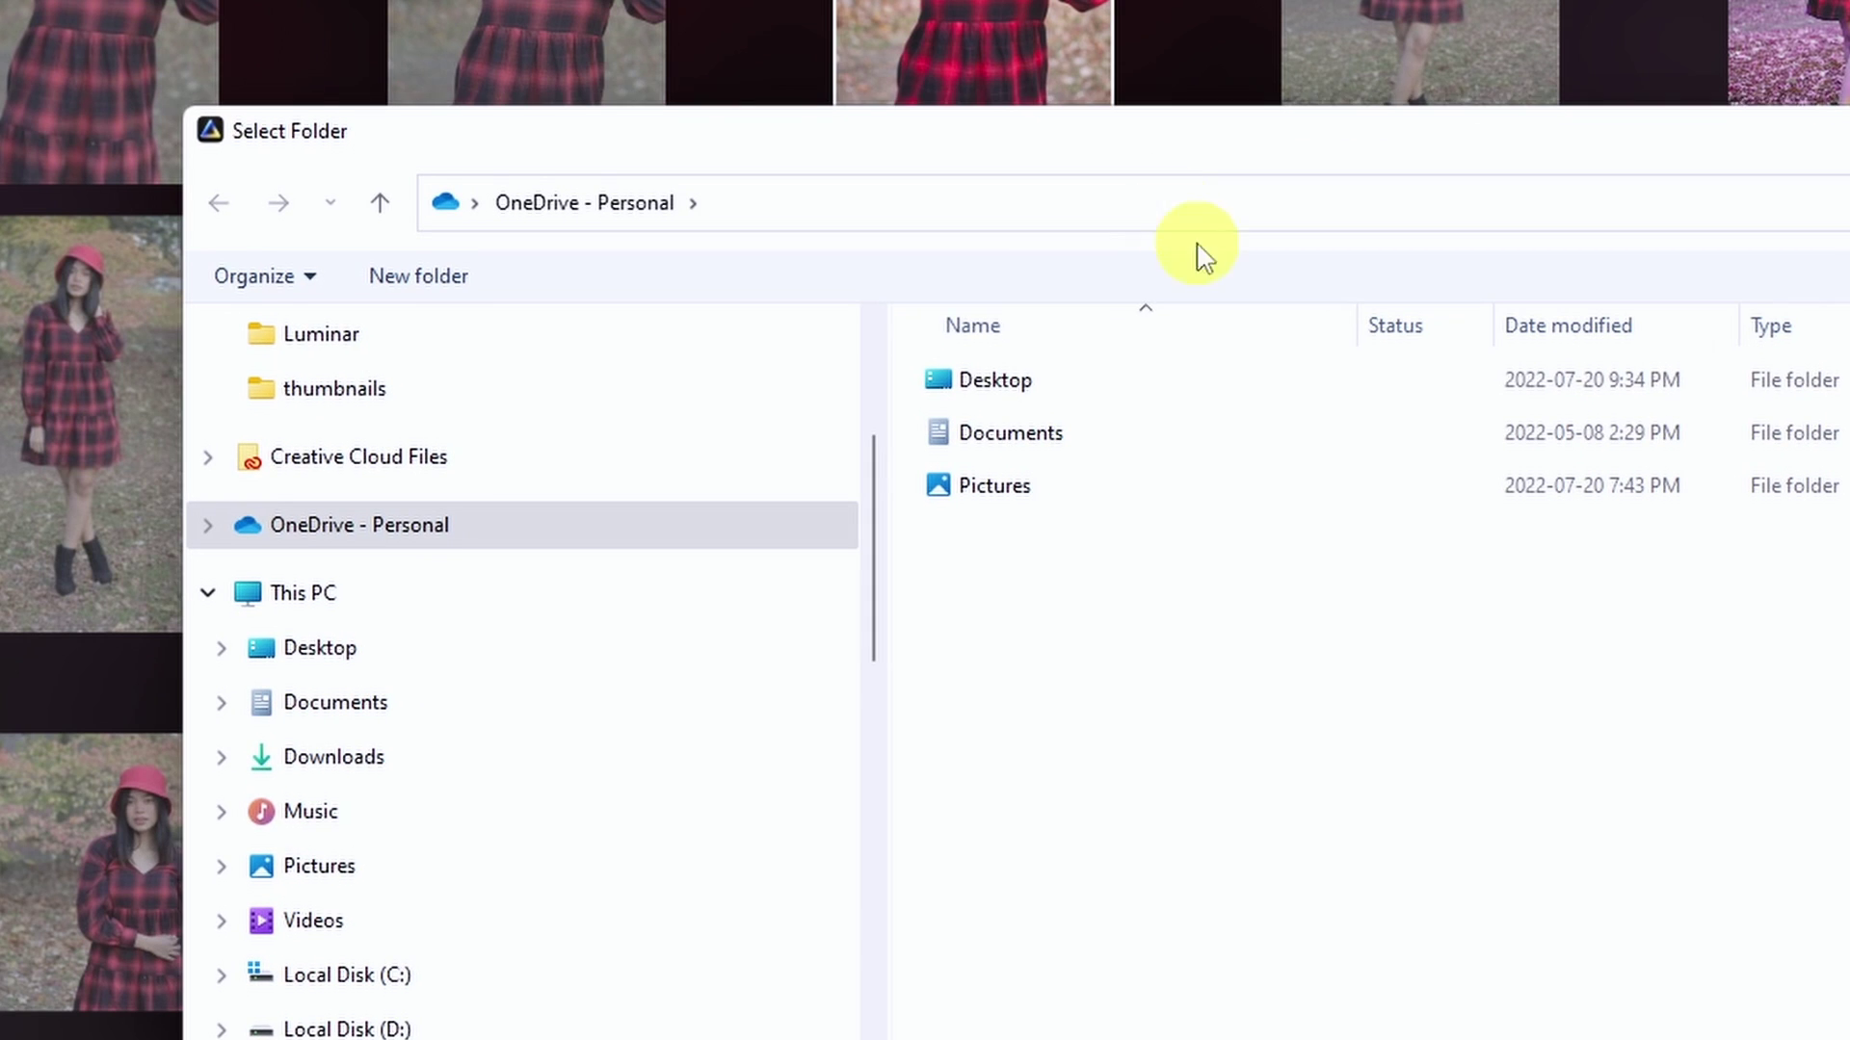
click(1115, 383)
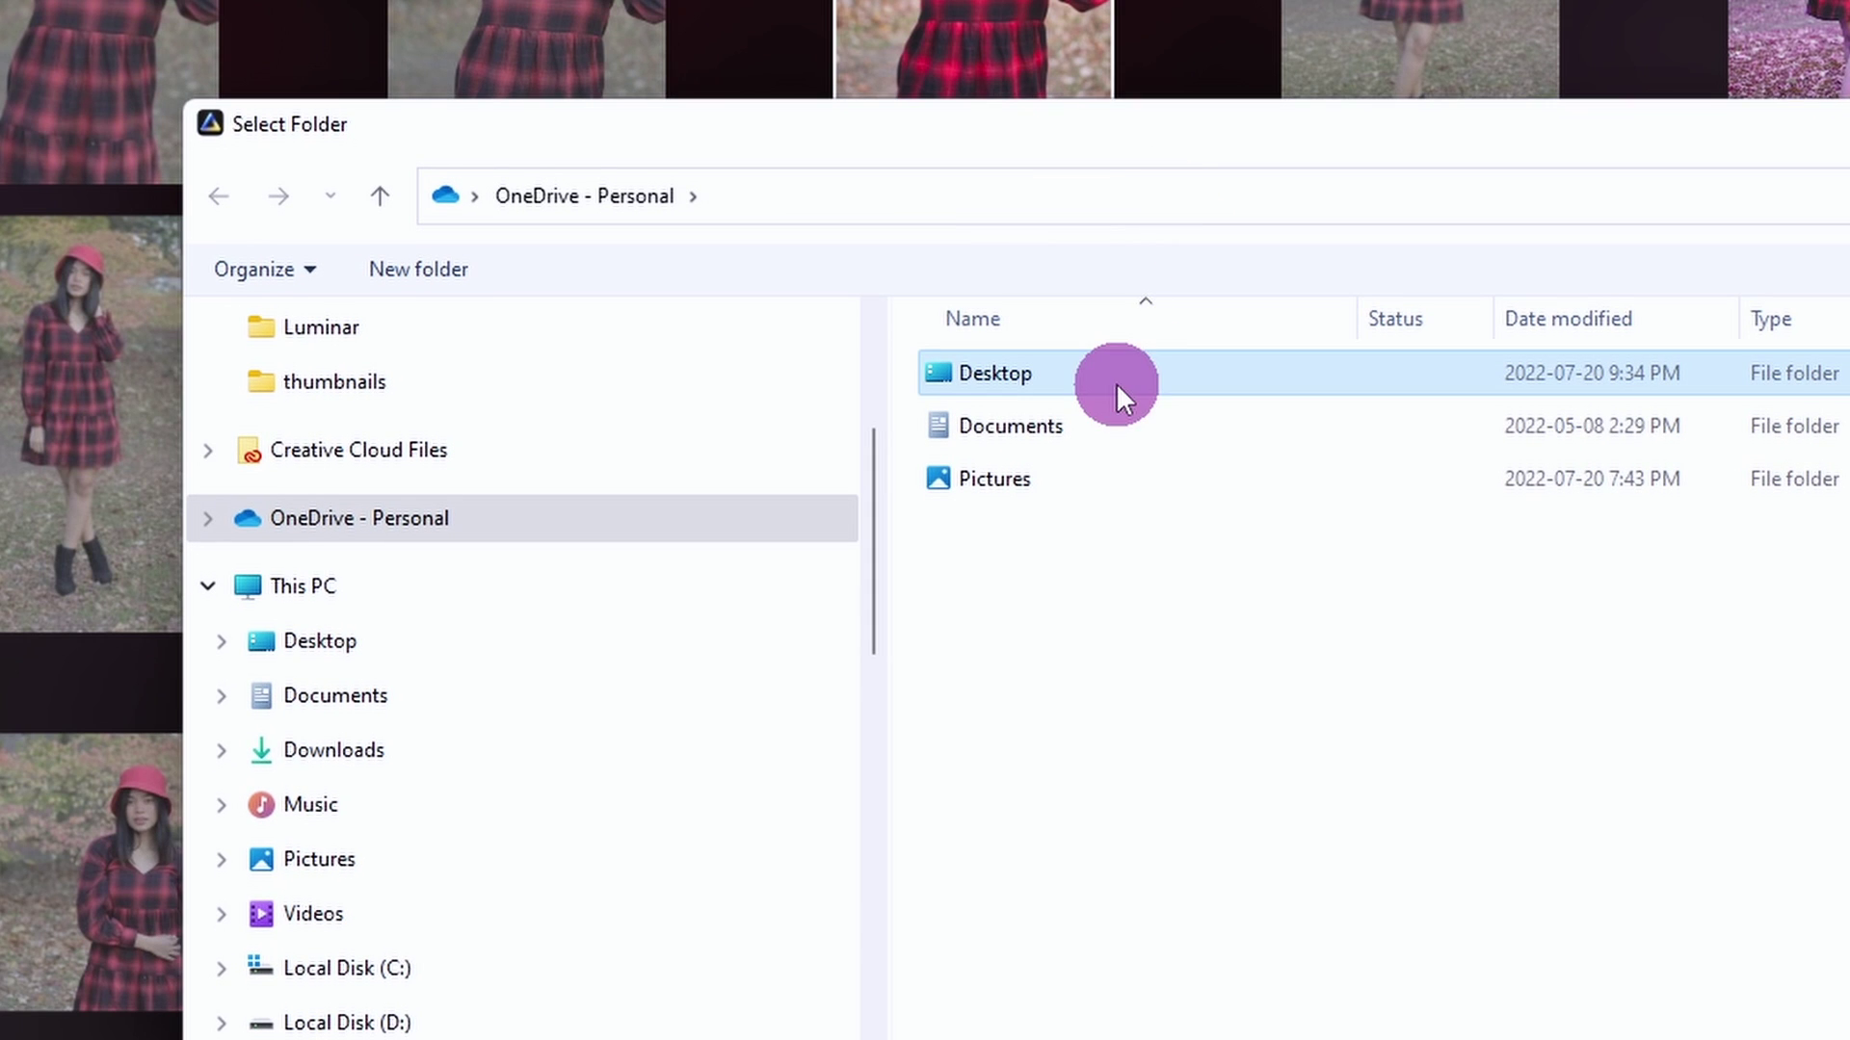
key(Return)
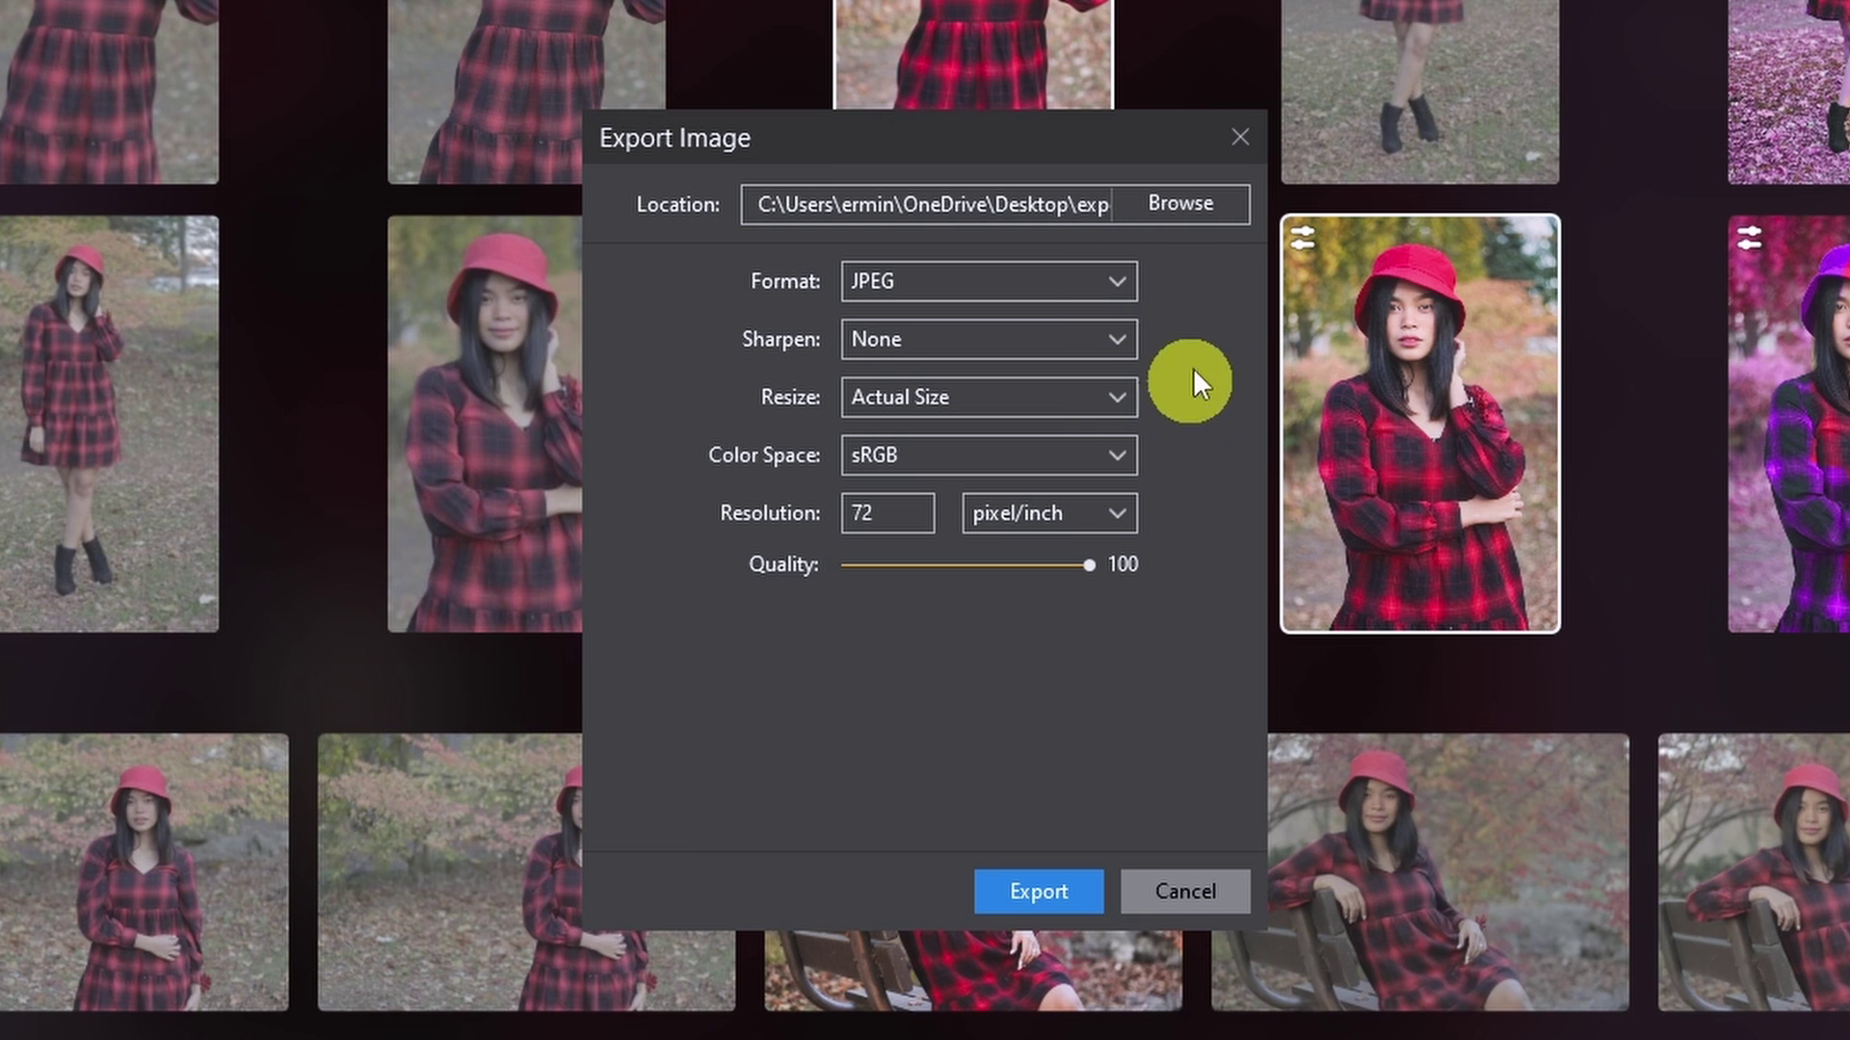
click(1036, 391)
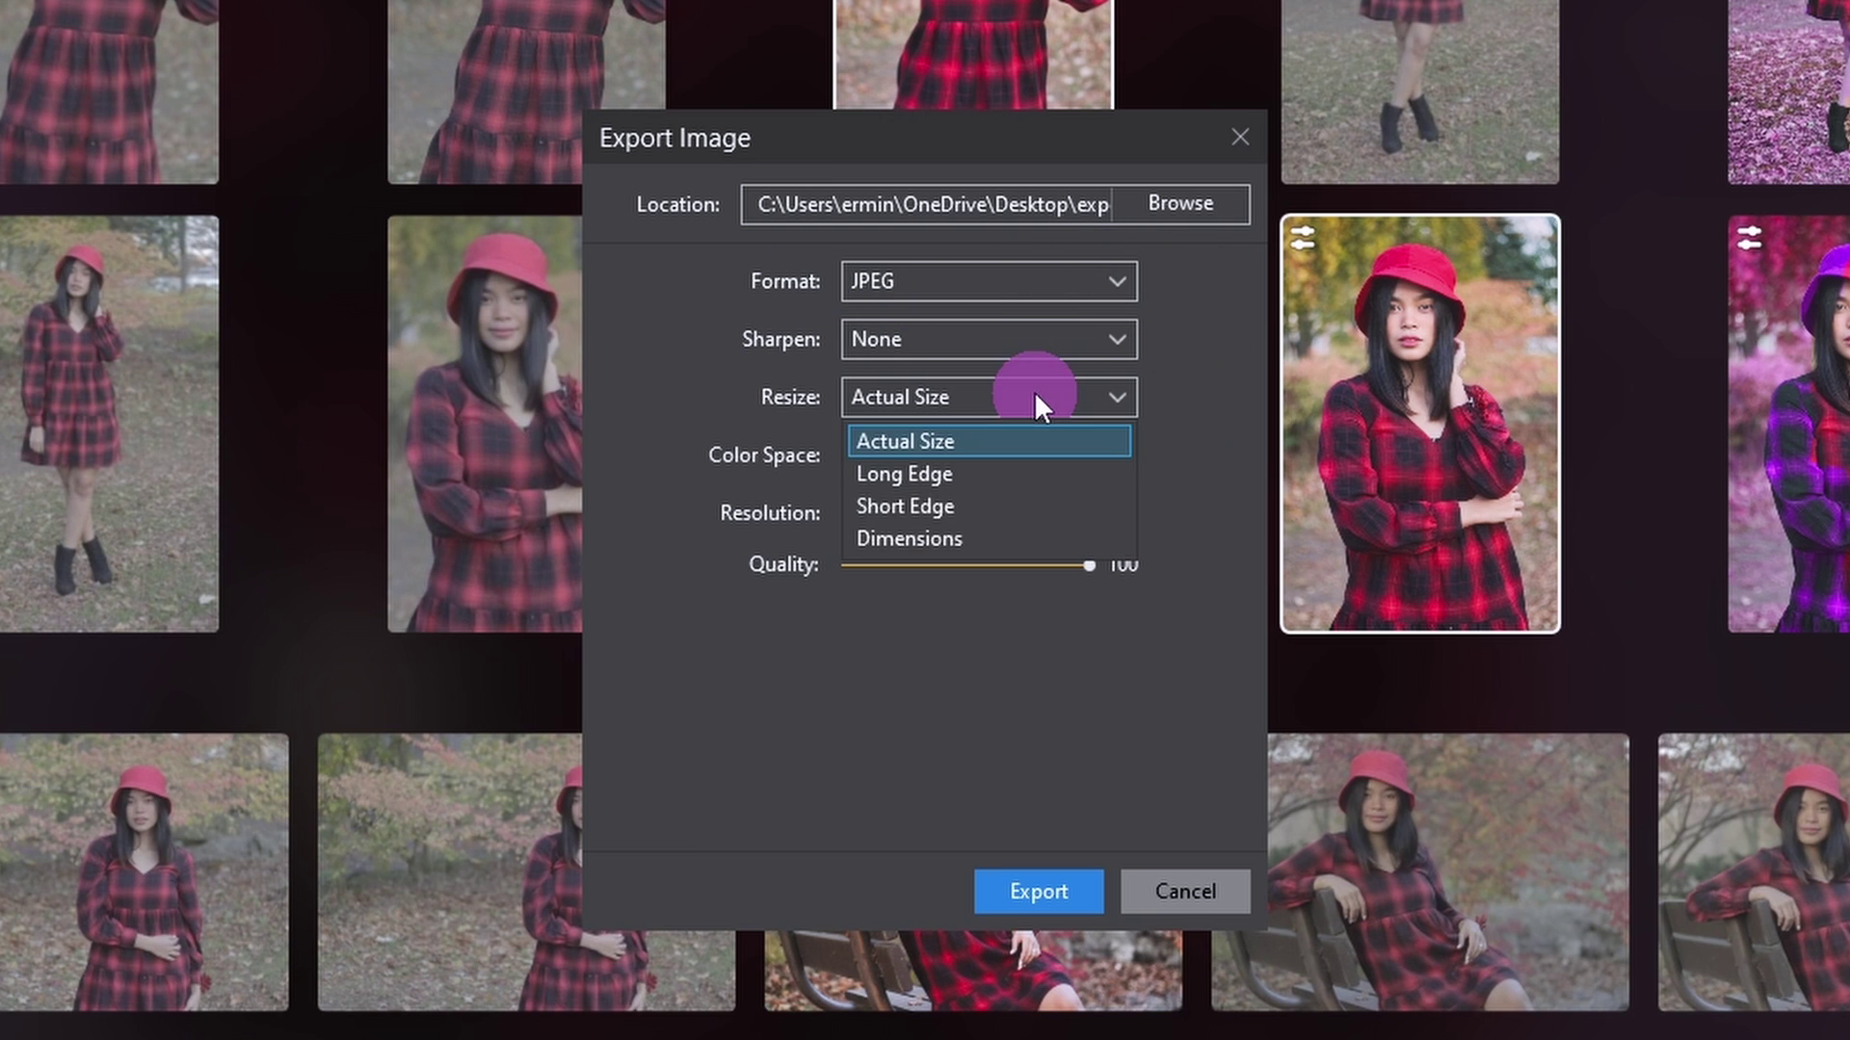
click(976, 536)
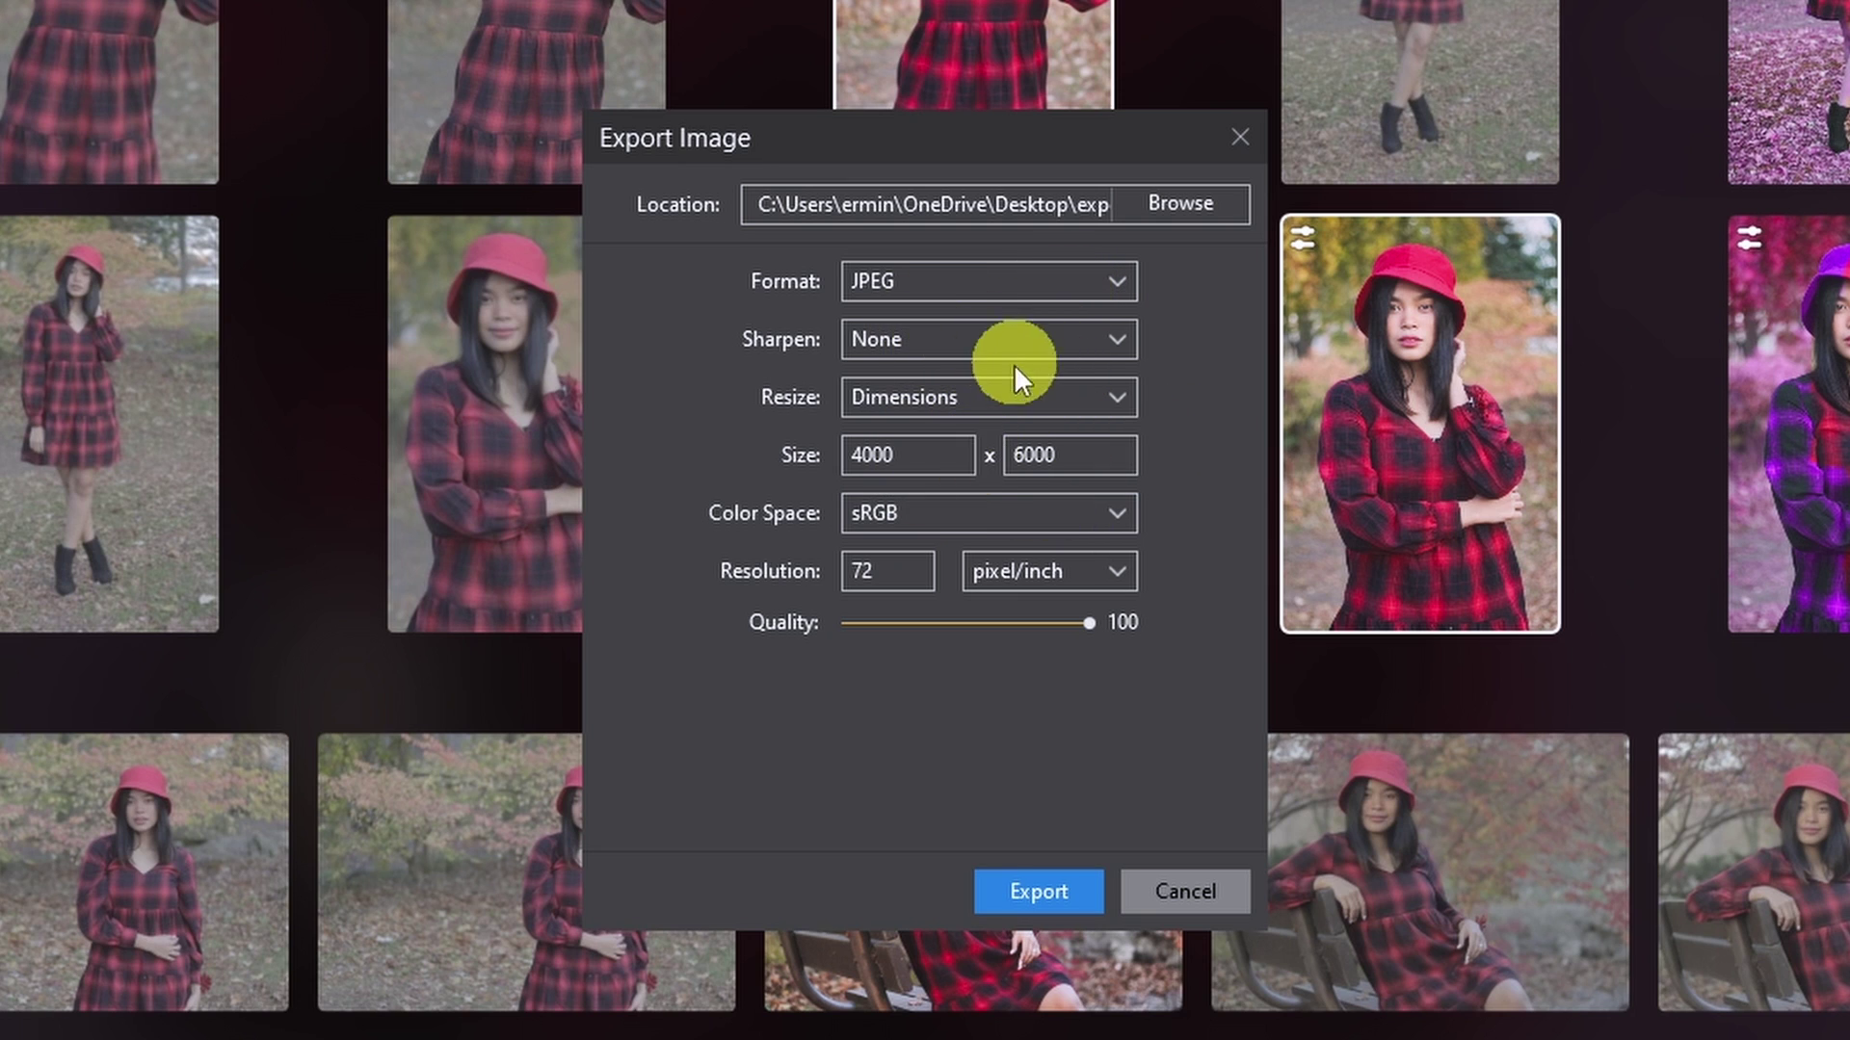
double_click(917, 453)
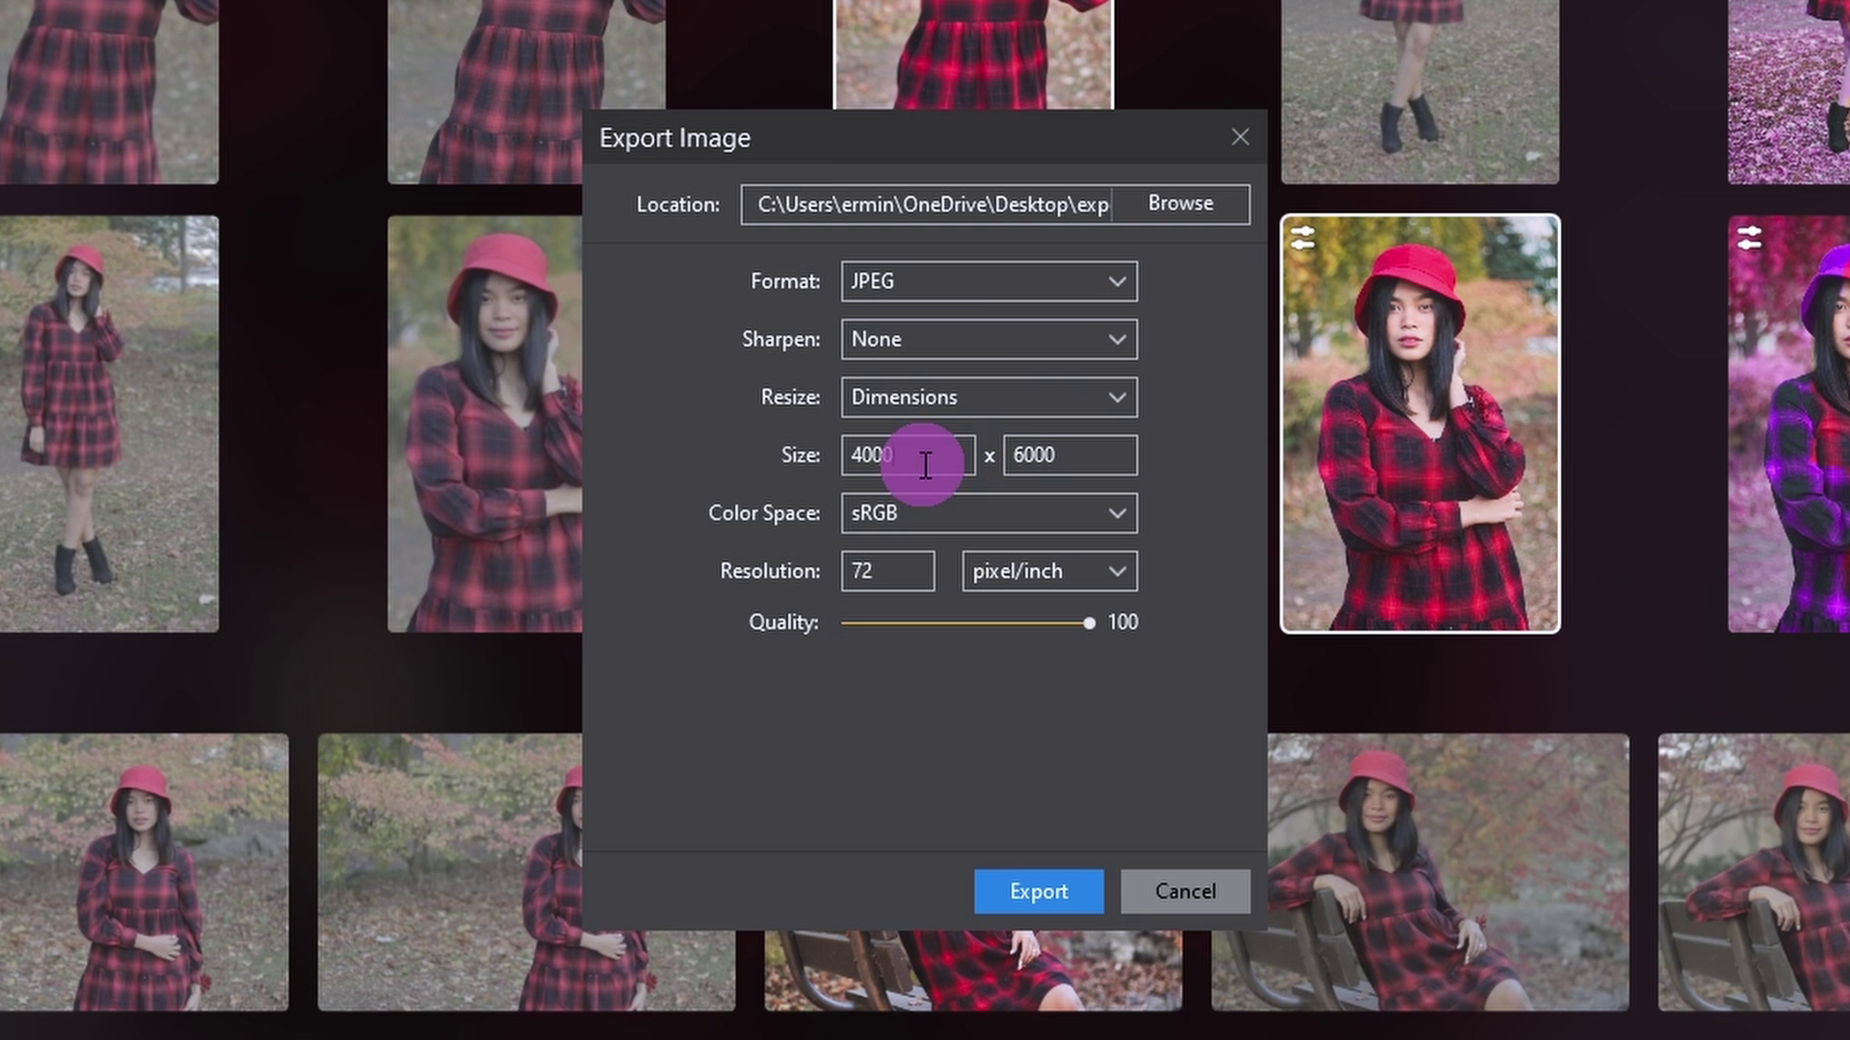
text(1000)
click(1039, 878)
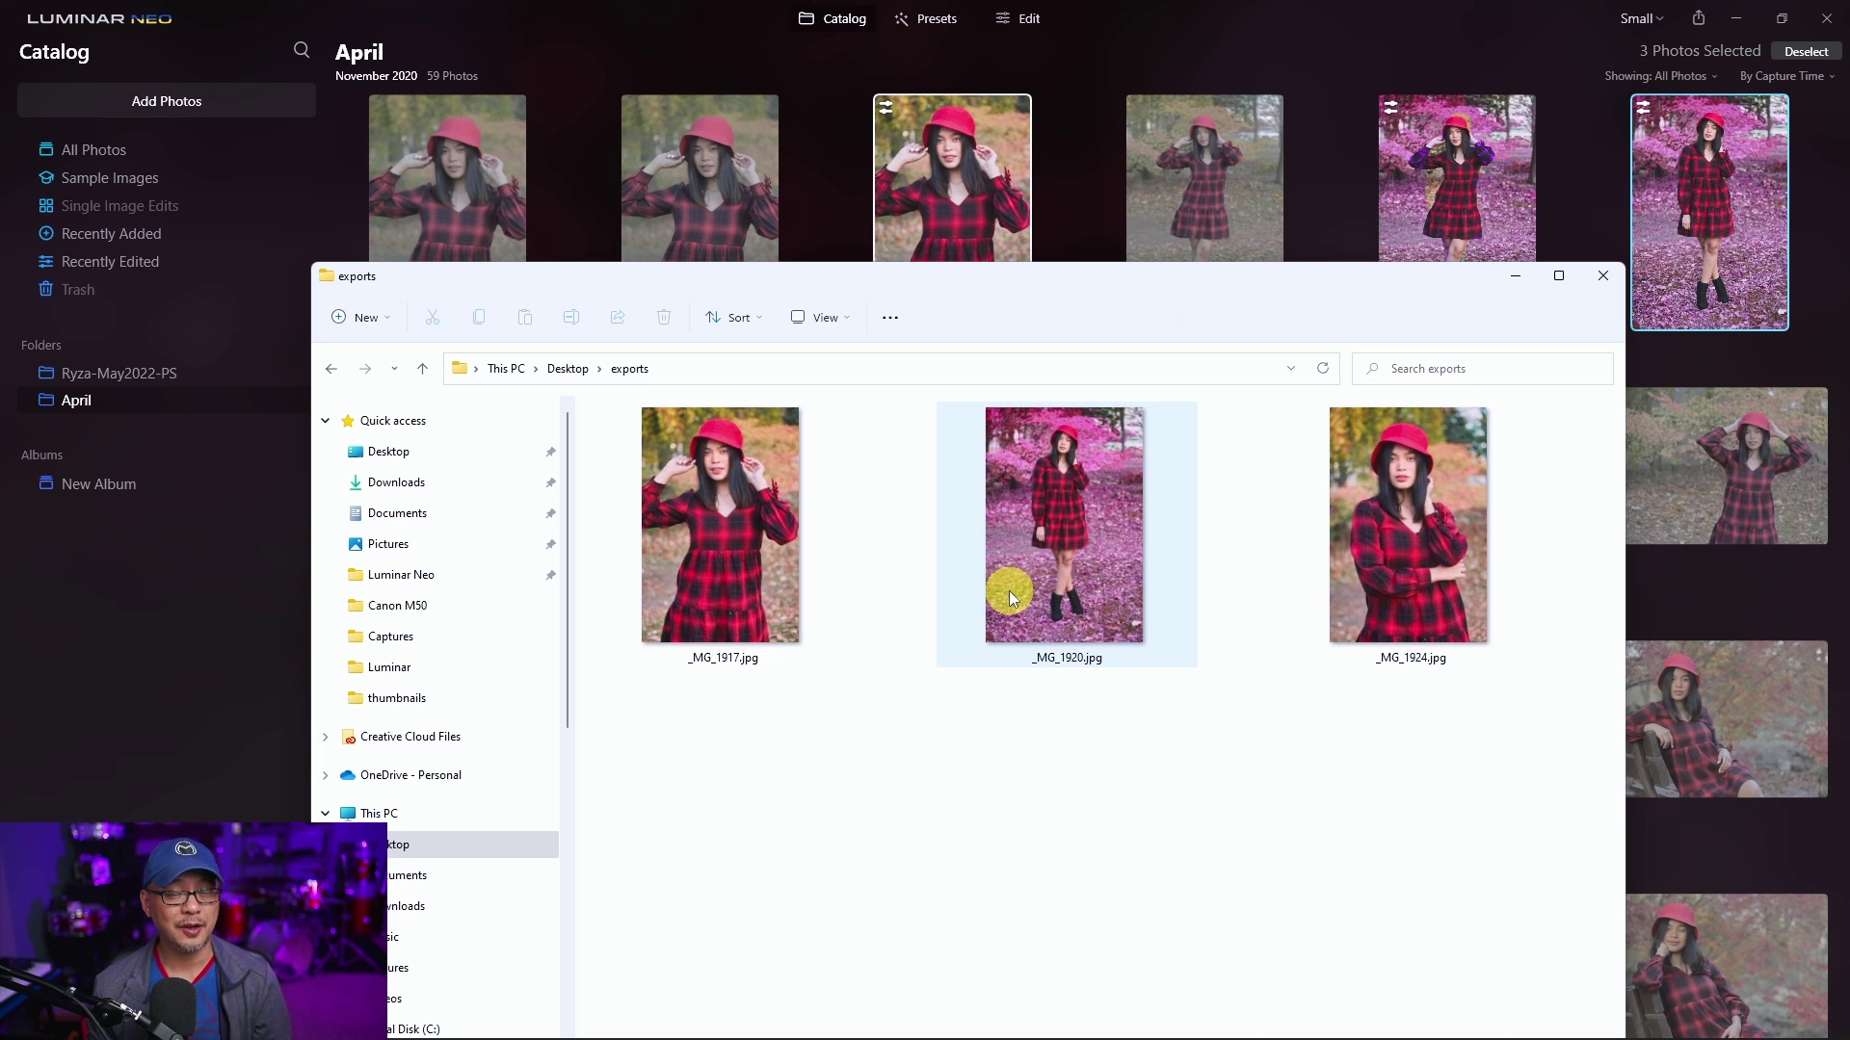
drag(1102, 276, 1101, 141)
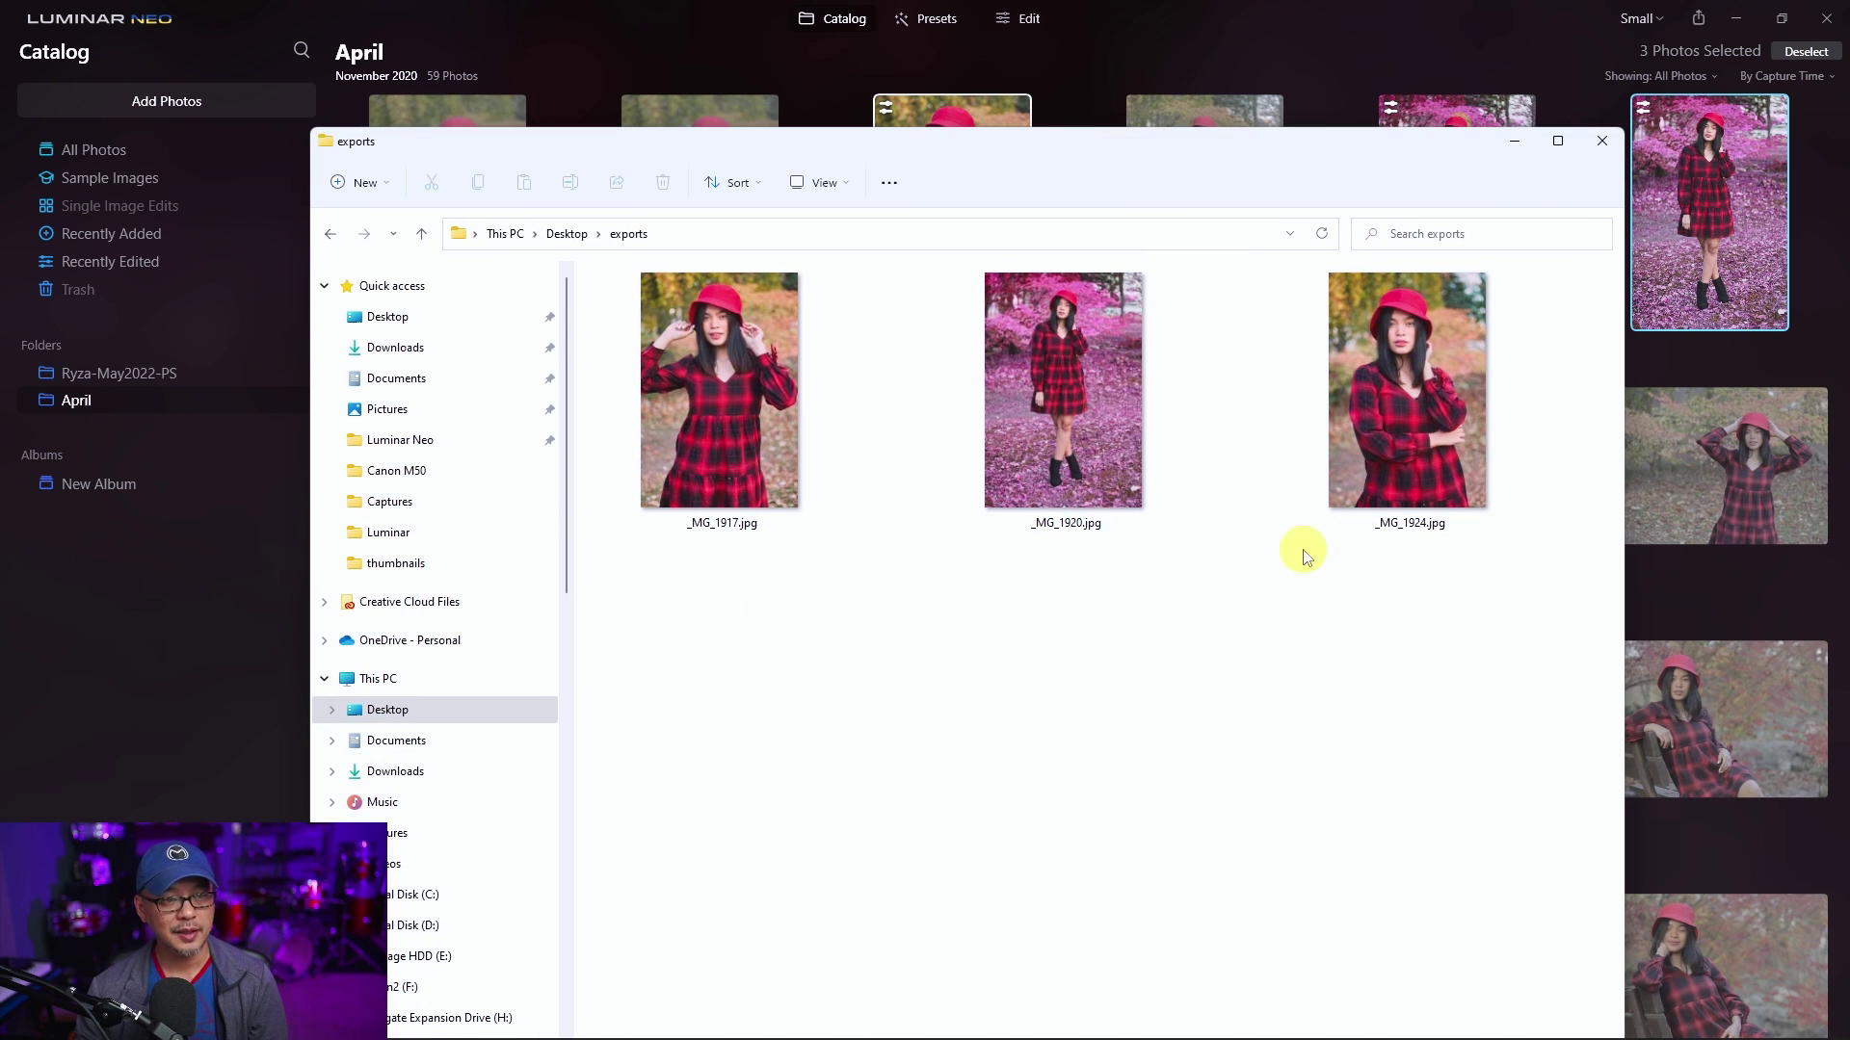